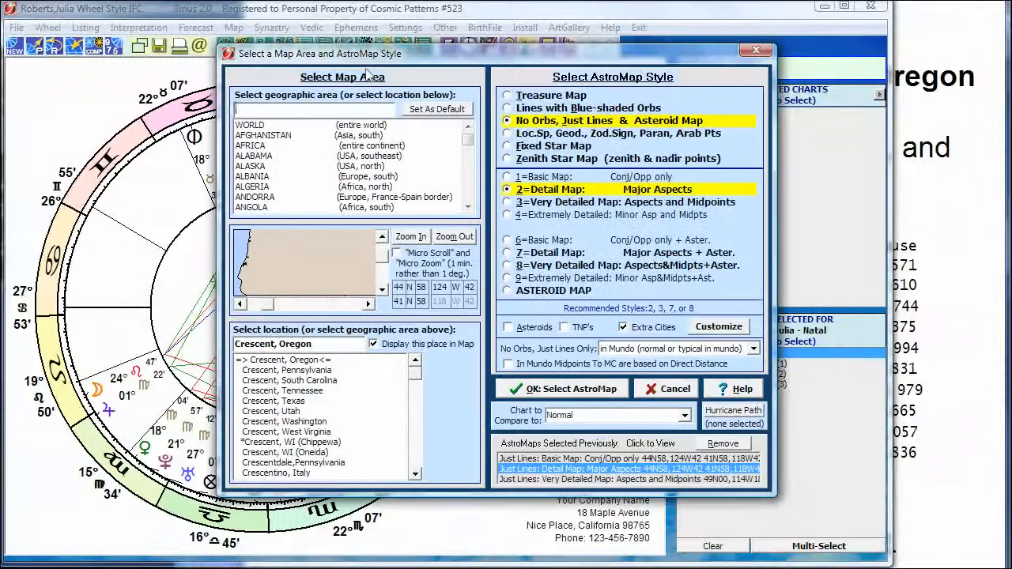
Generate a No Orbs, Just Lines AstroMap around Crescent, Oregon in style 3, Very Detailed Map: Aspects and Midpoints.
{"action": "left_click_drag", "start_coordinate": [463, 59], "coordinate": [367, 68]}
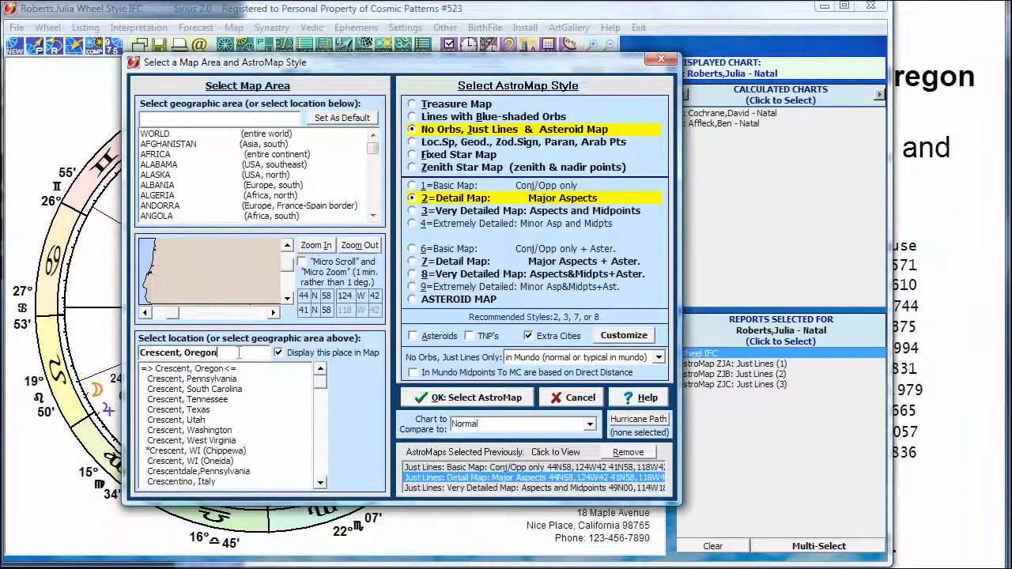
{"action": "left_click", "coordinate": [314, 246]}
{"action": "left_click", "coordinate": [498, 298]}
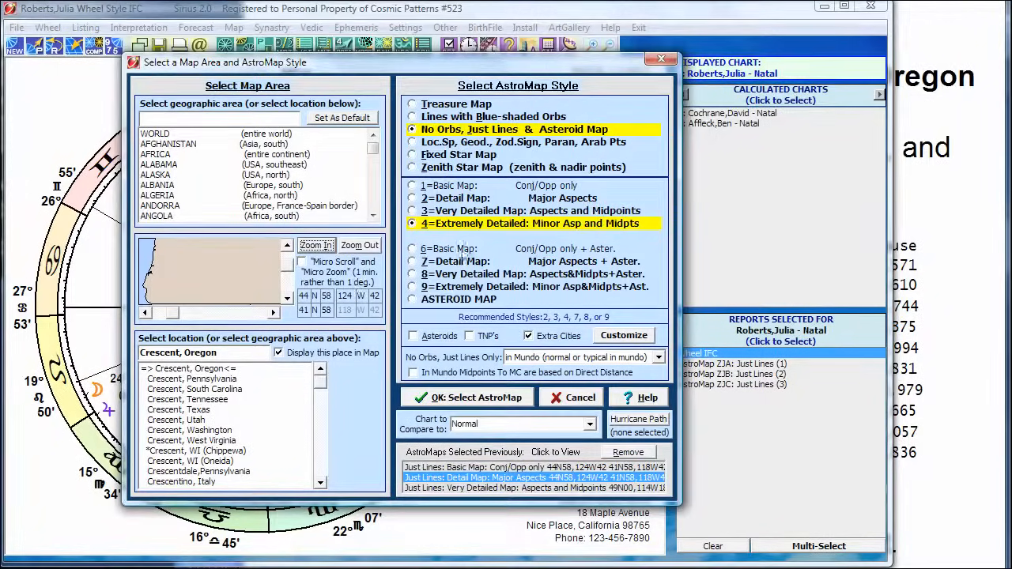
{"action": "left_click", "coordinate": [470, 212]}
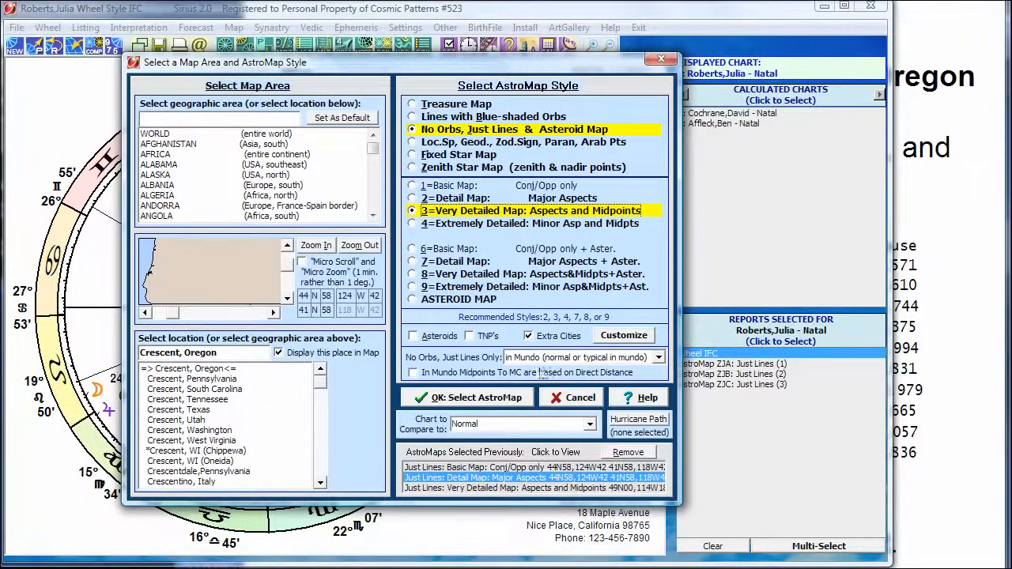
{"action": "left_click", "coordinate": [462, 398]}
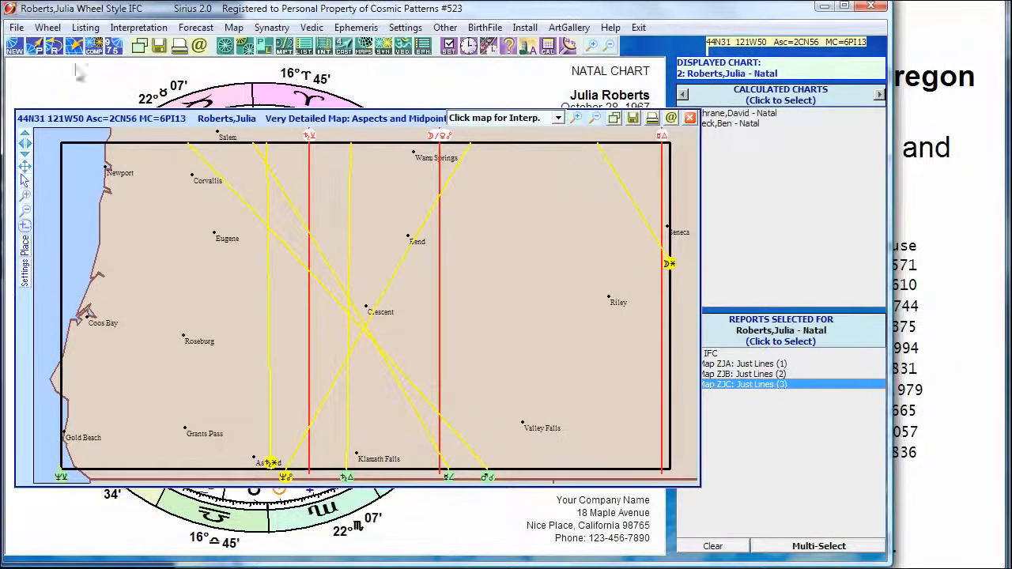
Relocate Julia Roberts' natal chart to Crescent, Oregon and view the relocated wheel.
{"action": "left_click", "coordinate": [75, 47]}
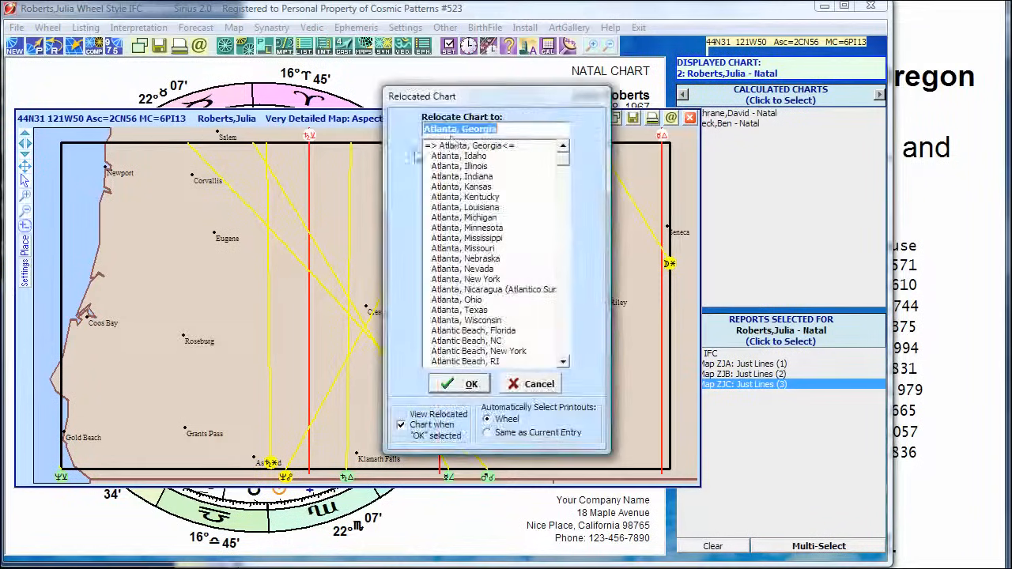
{"action": "type", "text": "crescent, ore"}
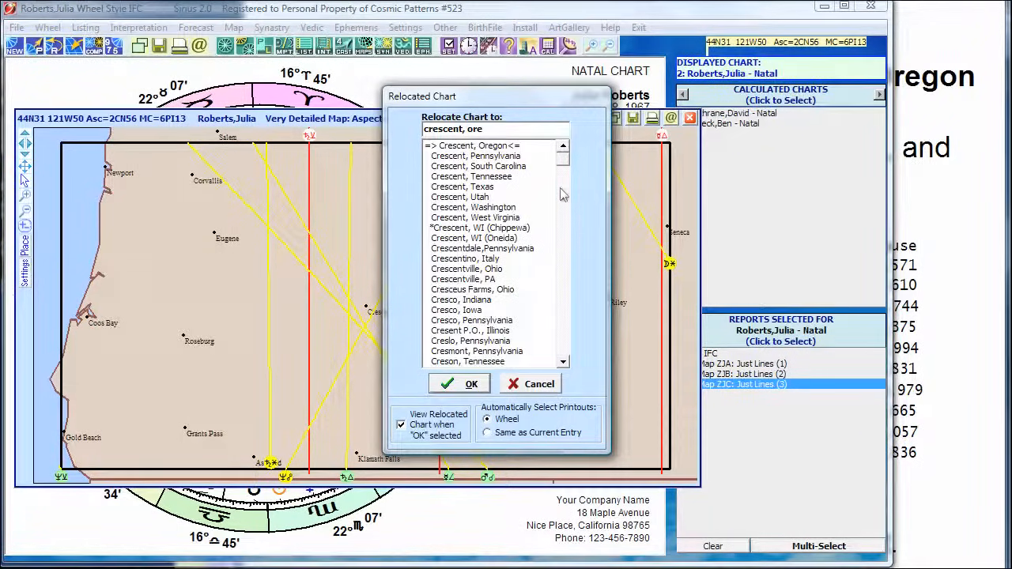
{"action": "left_click", "coordinate": [460, 383]}
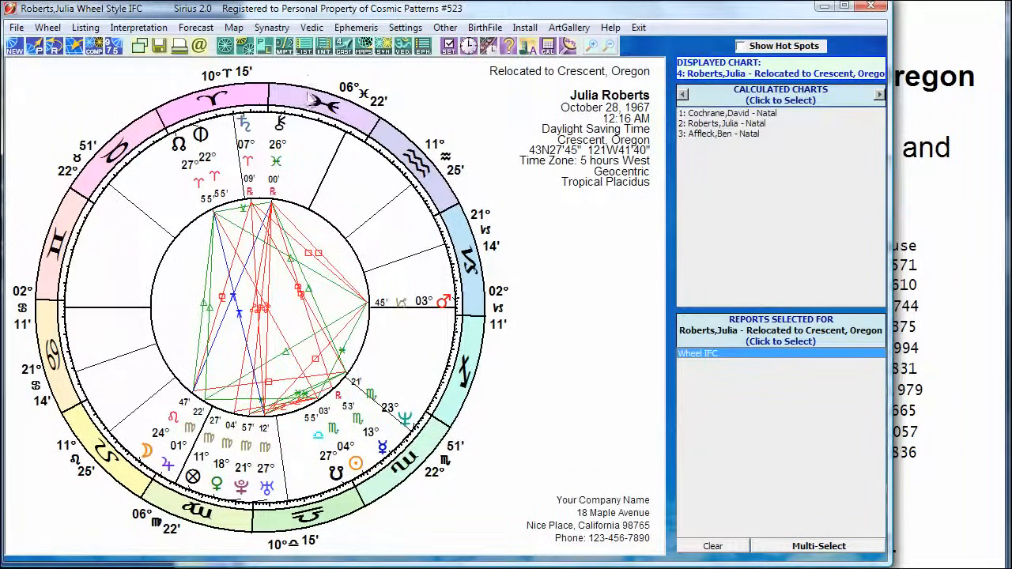
Create fixed star listing report 8, Fixed Stars Speculum of Rise-Set-Culm-AntiCulminate, for the relocated chart.
{"action": "left_click", "coordinate": [304, 48]}
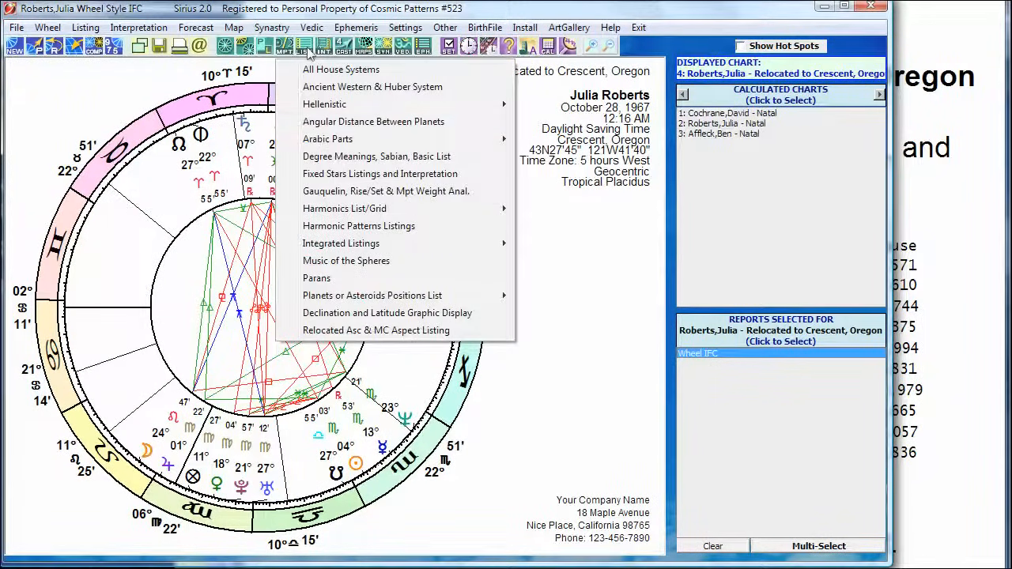
{"action": "left_click", "coordinate": [322, 174]}
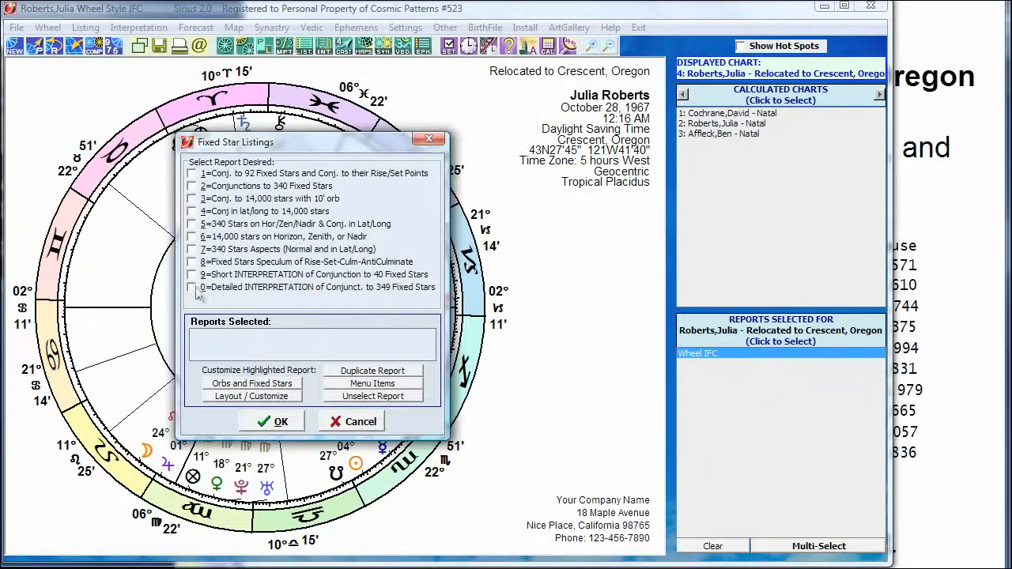
{"action": "left_click", "coordinate": [192, 263]}
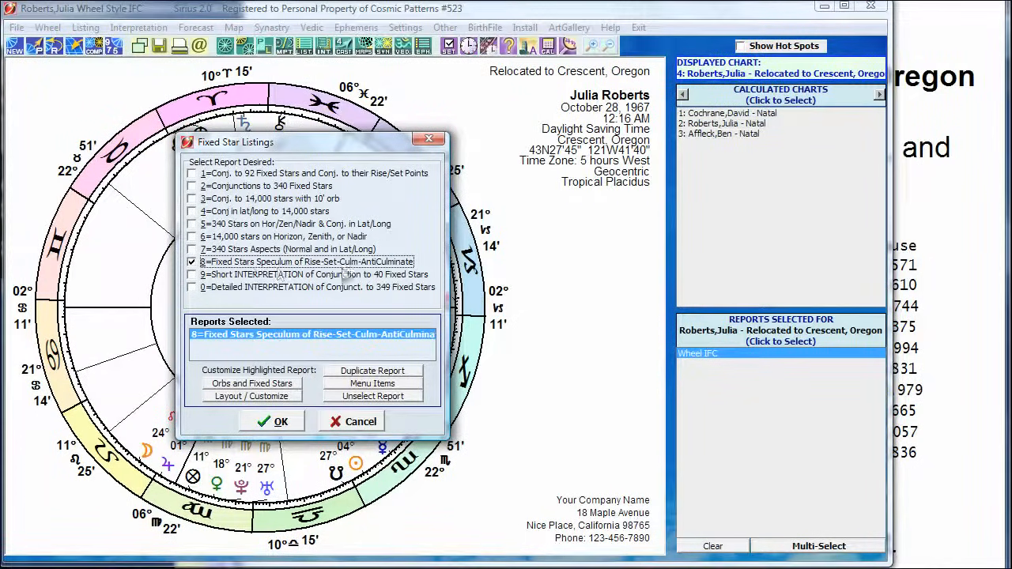
{"action": "left_click", "coordinate": [264, 424]}
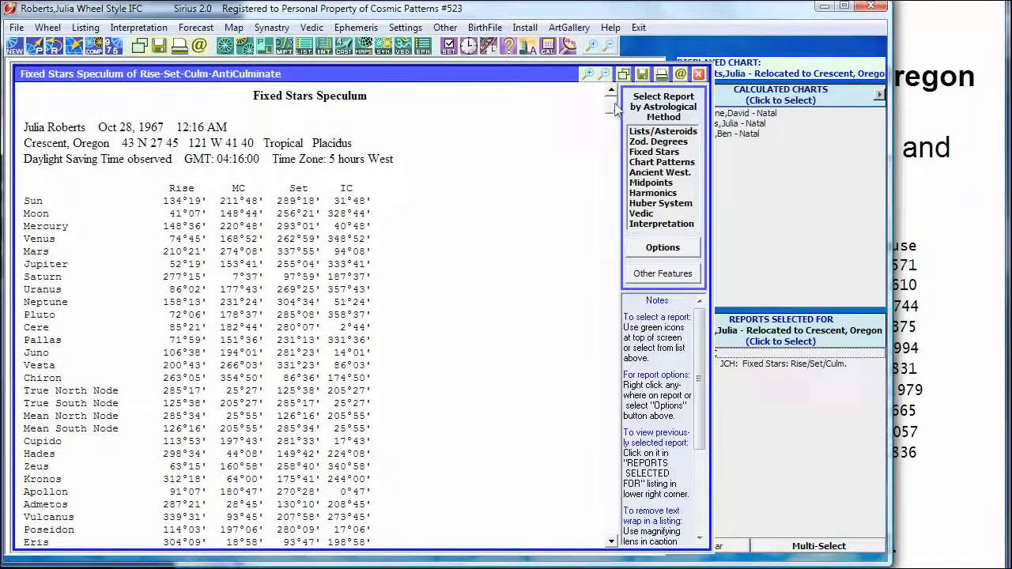
Examine the MC, IC and horizon distance table near the report's end, highlighting the horizon distances of Mars, Neptune and Saturn.
{"action": "left_click_drag", "start_coordinate": [615, 104], "coordinate": [610, 523]}
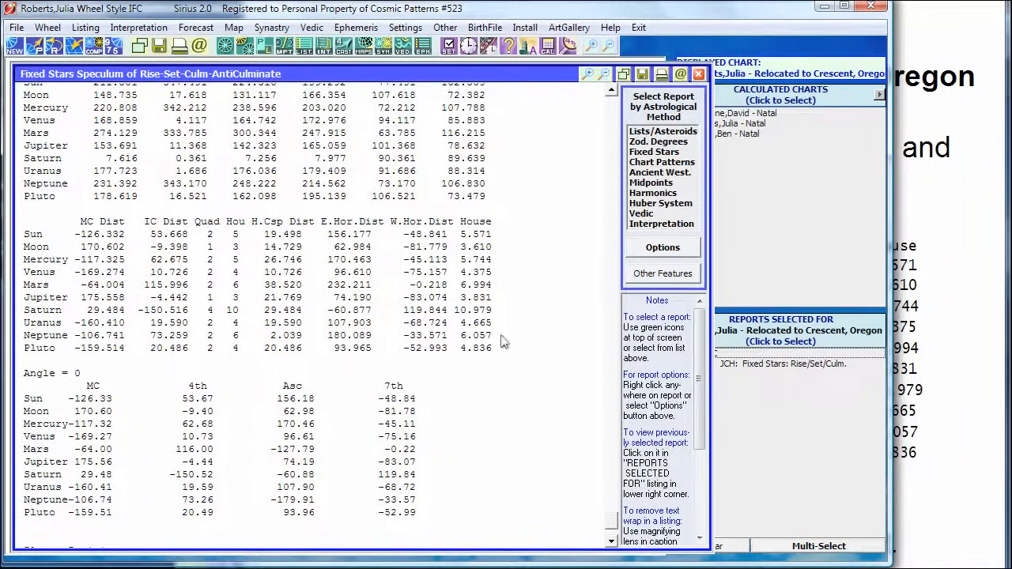
{"action": "left_click_drag", "start_coordinate": [500, 353], "coordinate": [24, 231]}
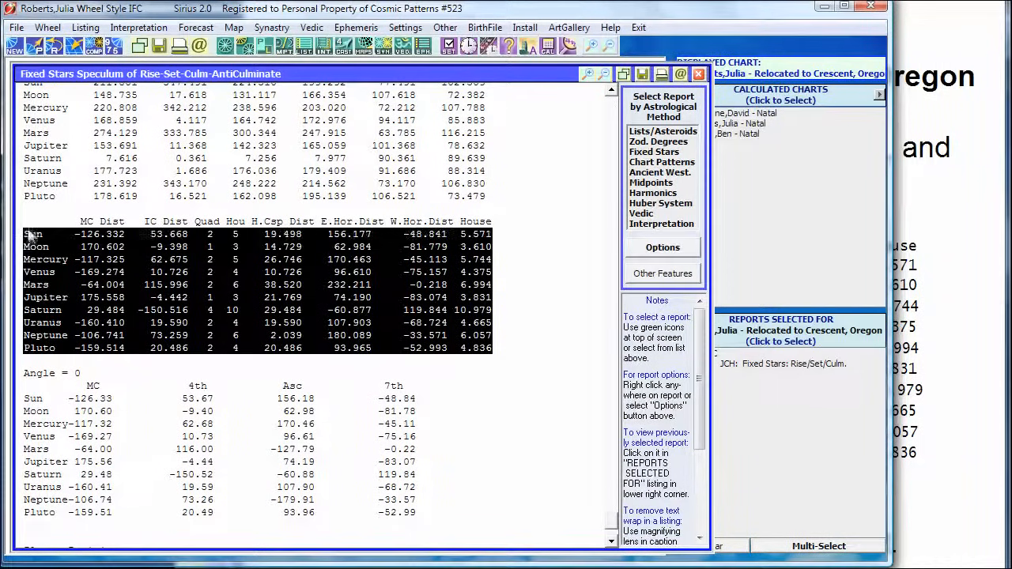
{"action": "left_click", "coordinate": [384, 217]}
{"action": "left_click_drag", "start_coordinate": [448, 286], "coordinate": [403, 286]}
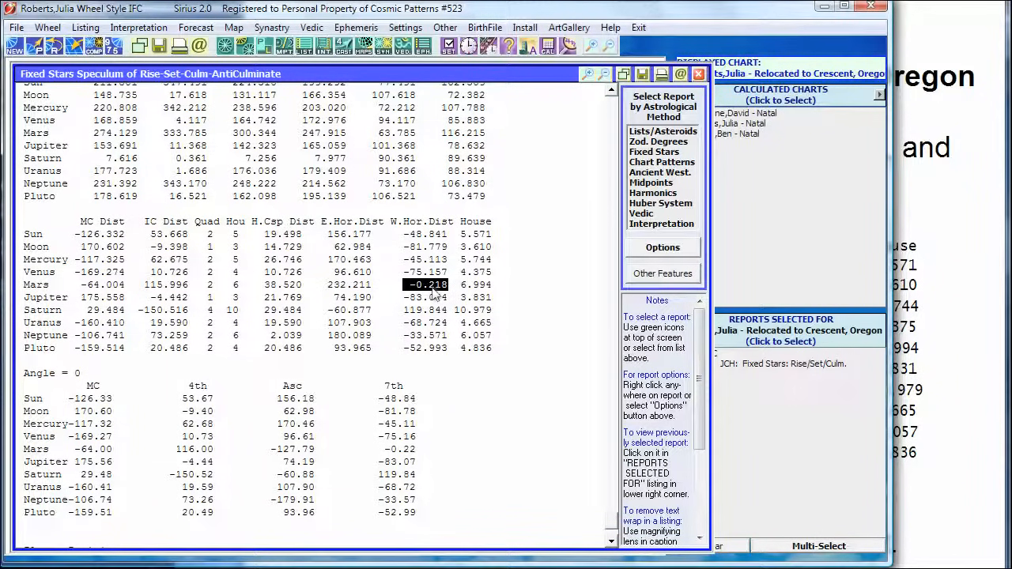
{"action": "left_click", "coordinate": [368, 337]}
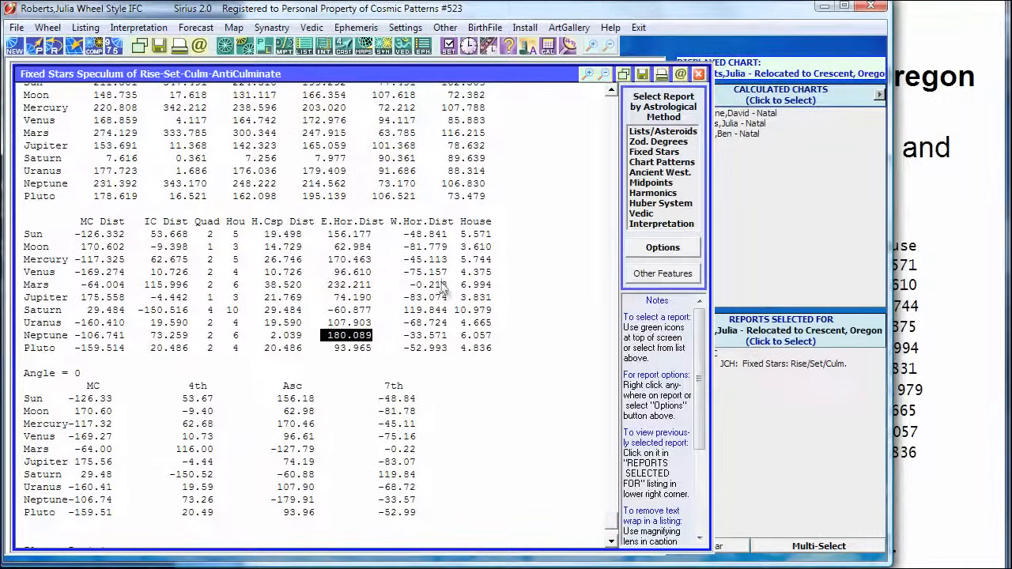
{"action": "left_click_drag", "start_coordinate": [448, 286], "coordinate": [348, 293]}
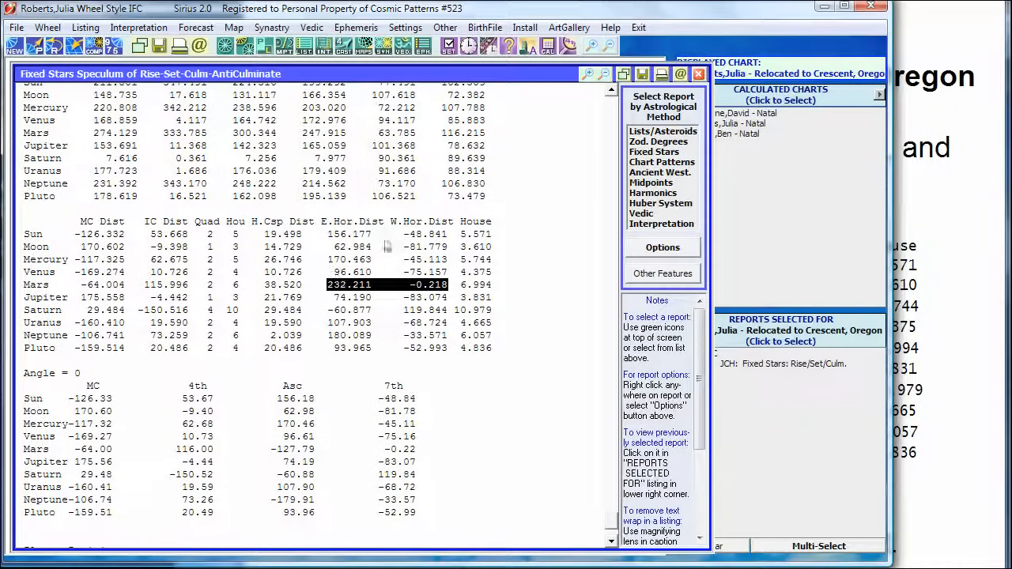
{"action": "left_click", "coordinate": [449, 313]}
{"action": "left_click_drag", "start_coordinate": [449, 314], "coordinate": [330, 313]}
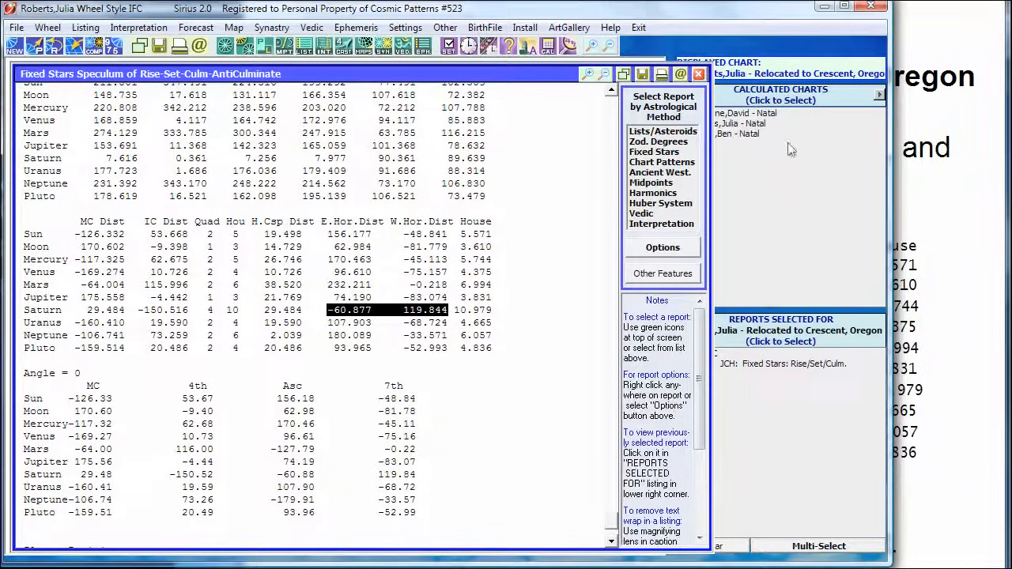
Reopen the Just Lines (2) AstroMap of Julia Roberts' natal chart and compare it with the in mundo aspects slide.
{"action": "left_click", "coordinate": [743, 124]}
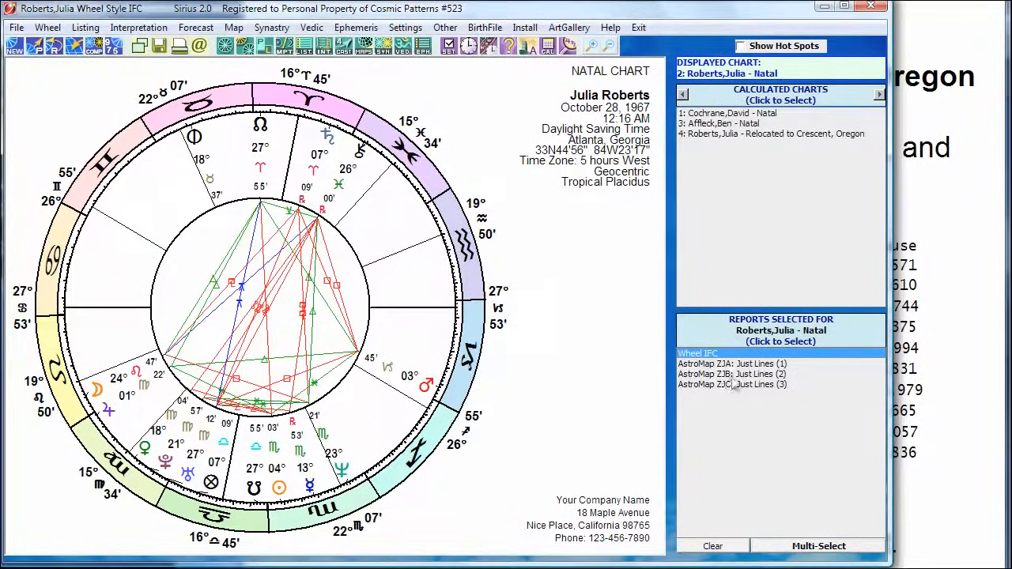
{"action": "left_click", "coordinate": [731, 374]}
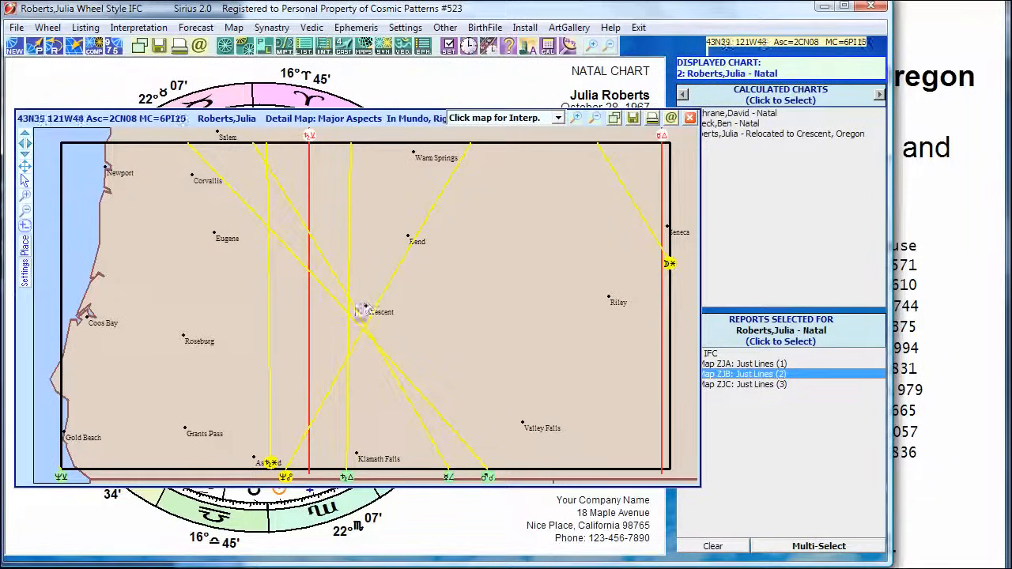
{"action": "left_click", "coordinate": [925, 334]}
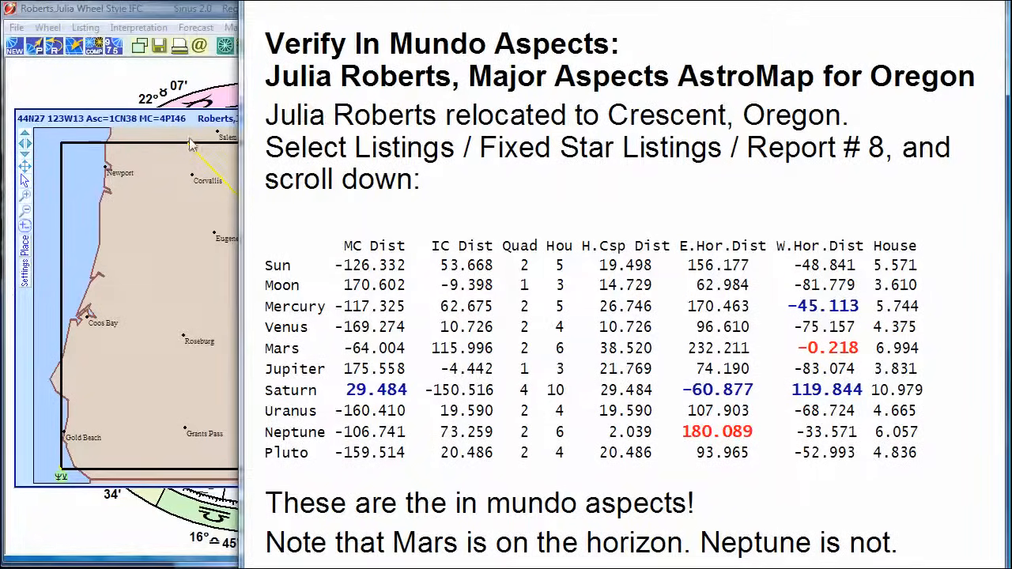
{"action": "left_click", "coordinate": [204, 15]}
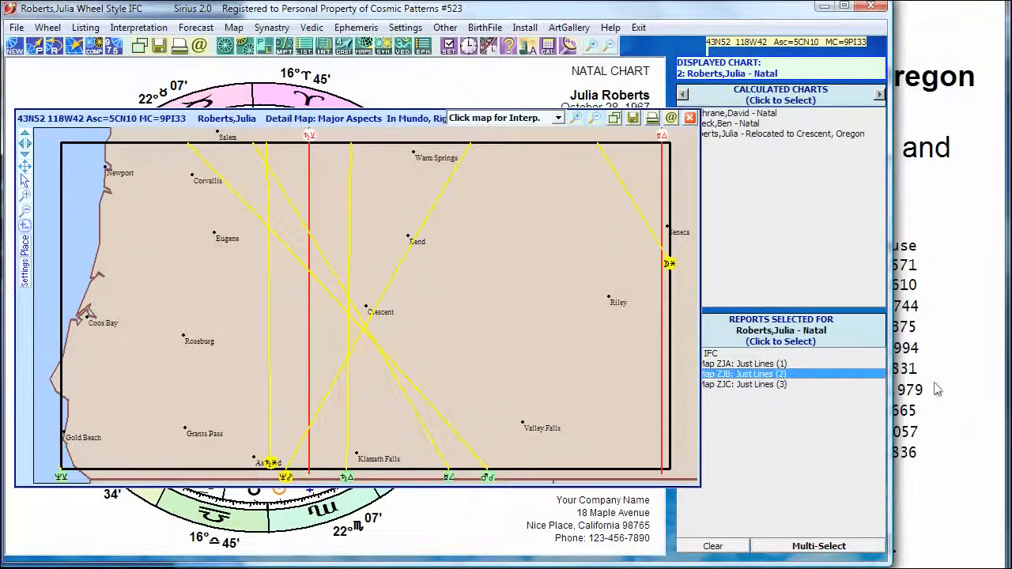
Reopen the fixed stars Rise/Set/Culm. report of the chart relocated to Crescent, Oregon and view its distance tables.
{"action": "left_click", "coordinate": [775, 134]}
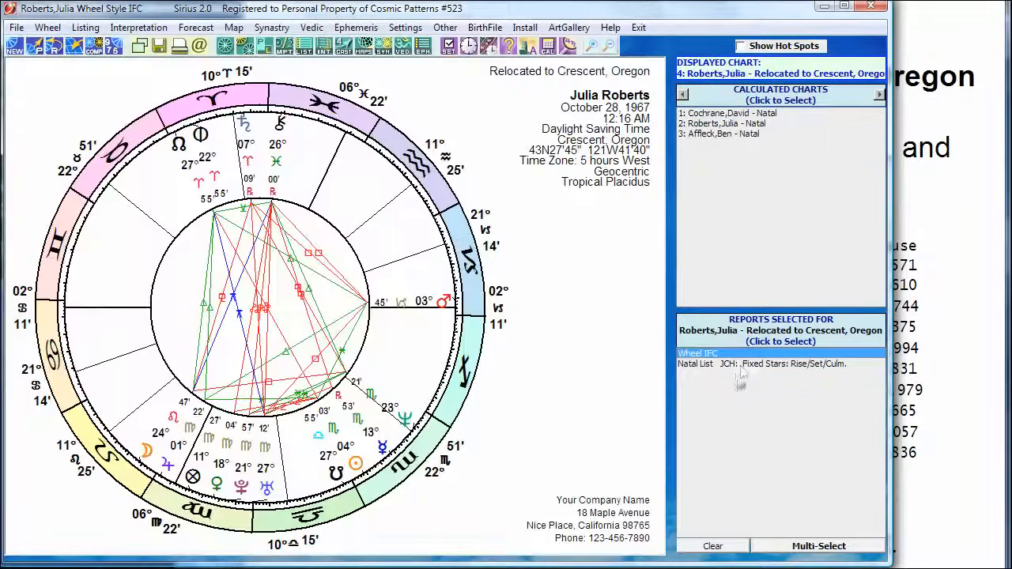
{"action": "left_click", "coordinate": [739, 364]}
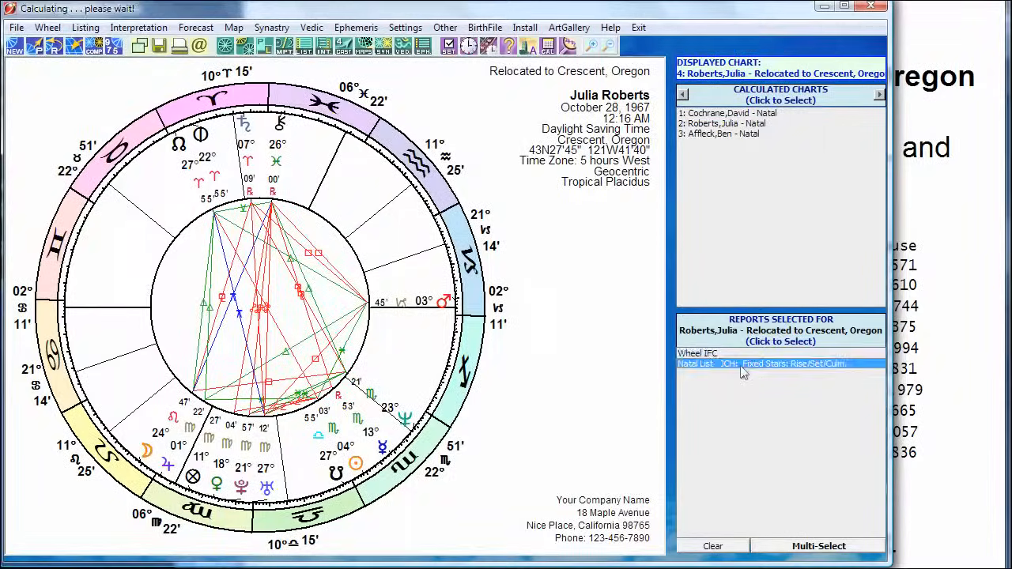
{"action": "left_click_drag", "start_coordinate": [613, 111], "coordinate": [610, 536]}
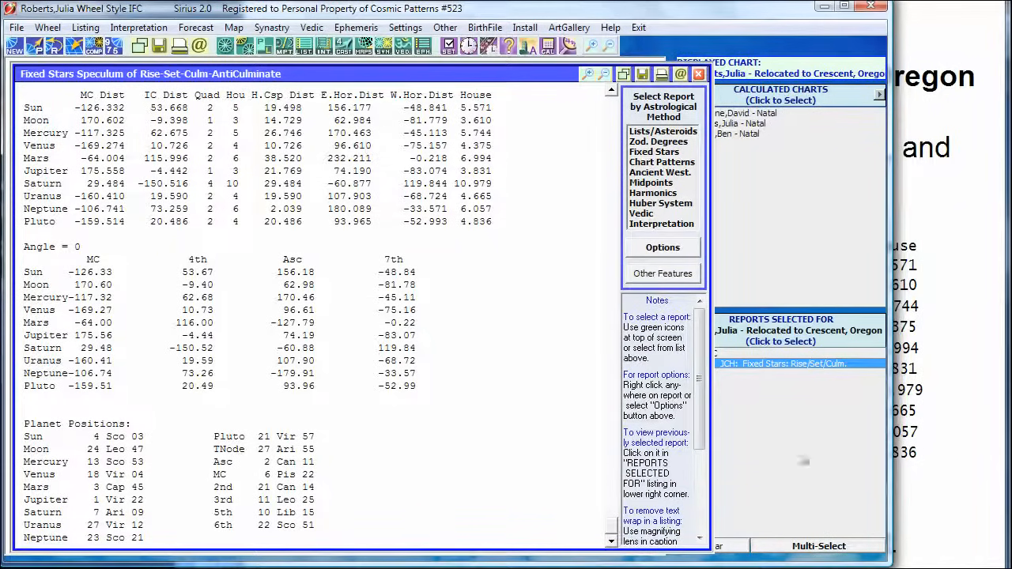
Switch to the presentation, advance to the Verify In Mundo Midpoints slide, and check it alongside the fixed stars report.
{"action": "left_click", "coordinate": [941, 233]}
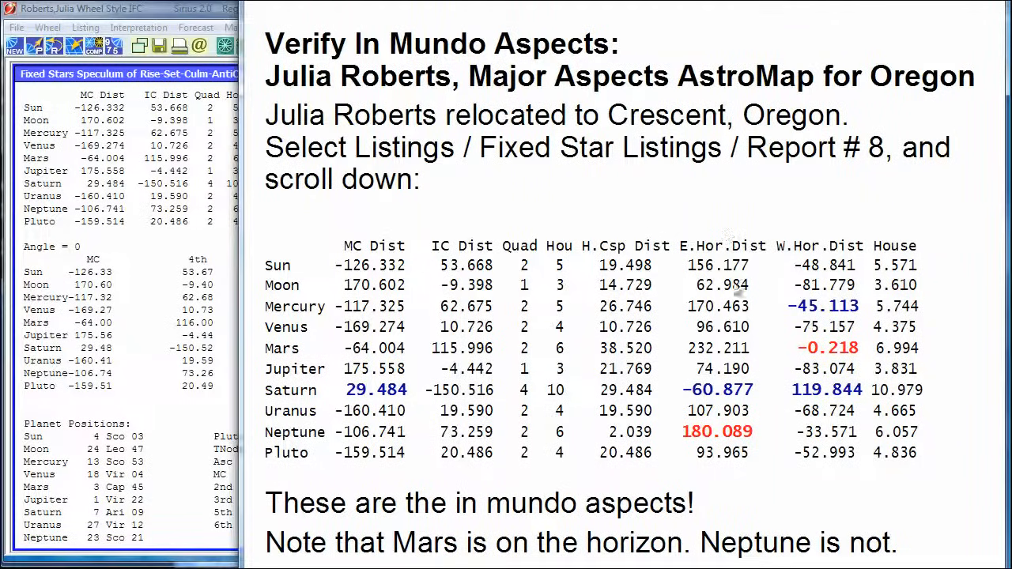
{"action": "left_click", "coordinate": [558, 267]}
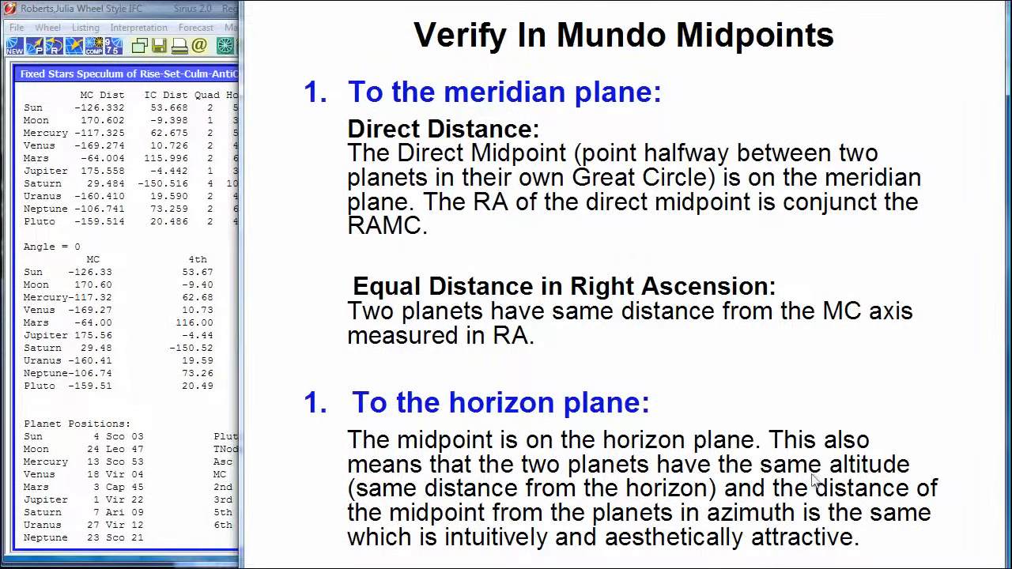
{"action": "left_click", "coordinate": [189, 16]}
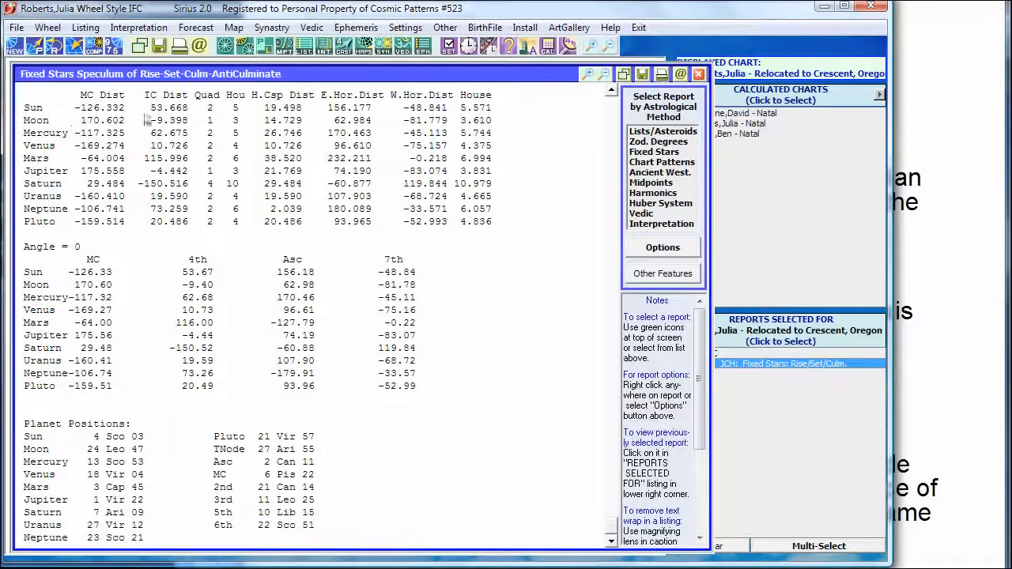
{"action": "left_click", "coordinate": [826, 566]}
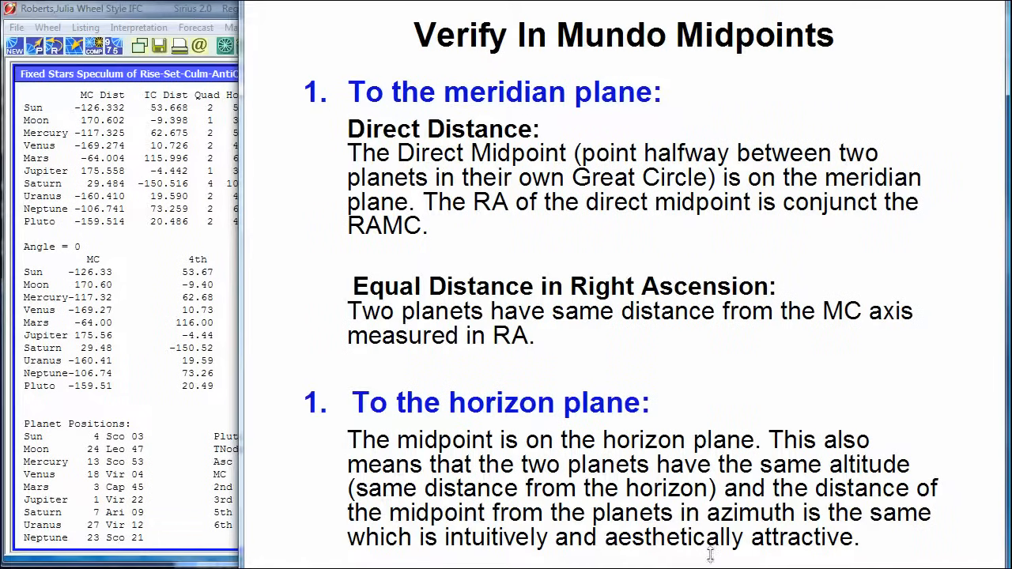
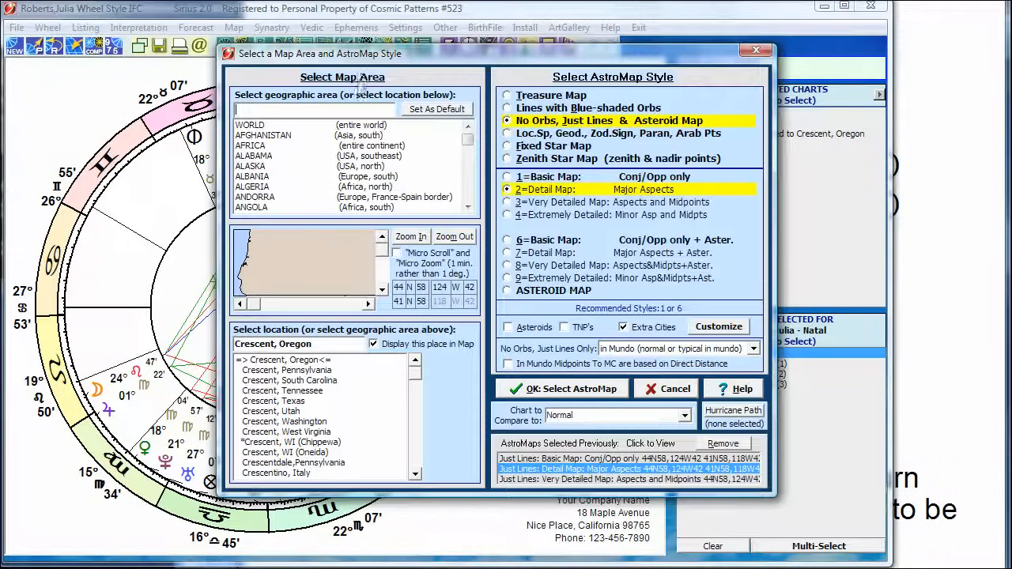
Create a Just Lines AstroMap zoomed in on Great Falls, Montana, in the Very Detailed Map: Aspects and Midpoints style.
{"action": "left_click", "coordinate": [311, 345]}
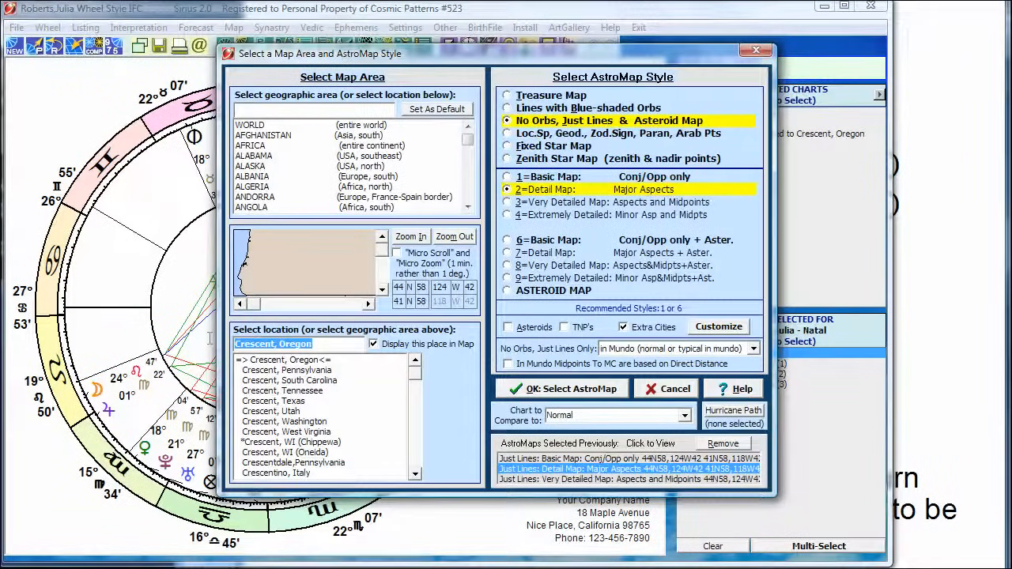
{"action": "type", "text": "great falls"}
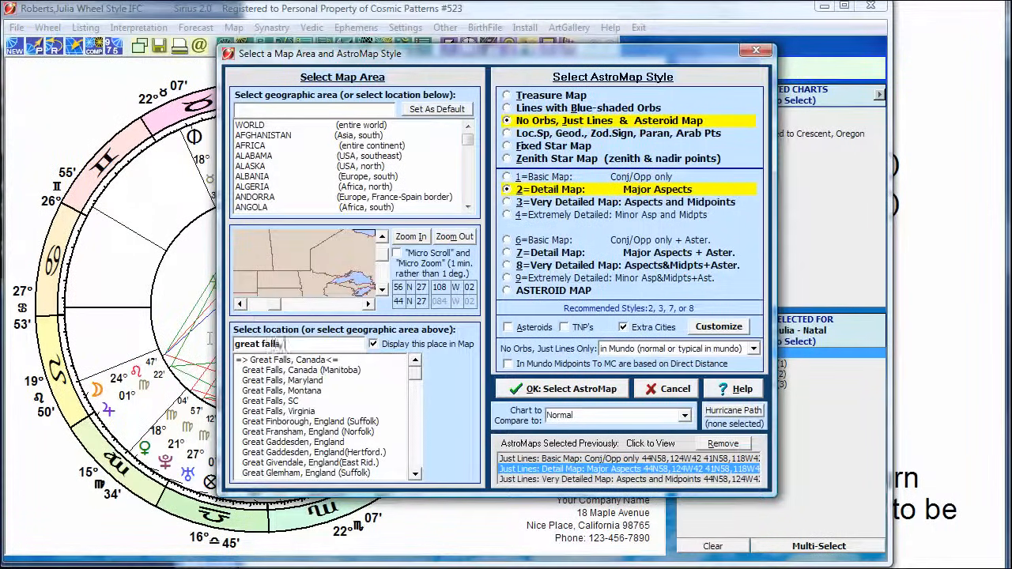
{"action": "type", "text": ", mont"}
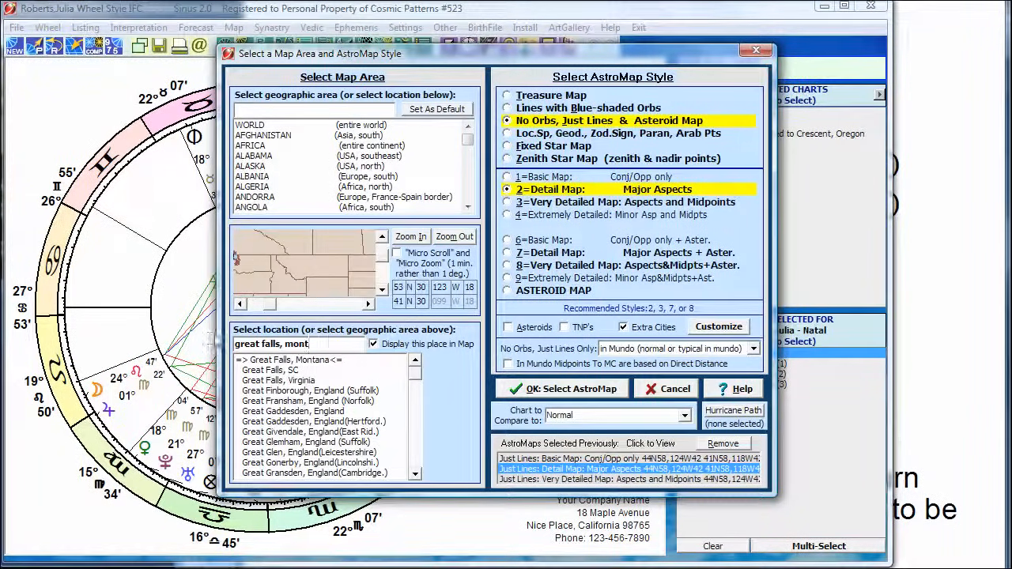
{"action": "left_click", "coordinate": [405, 237]}
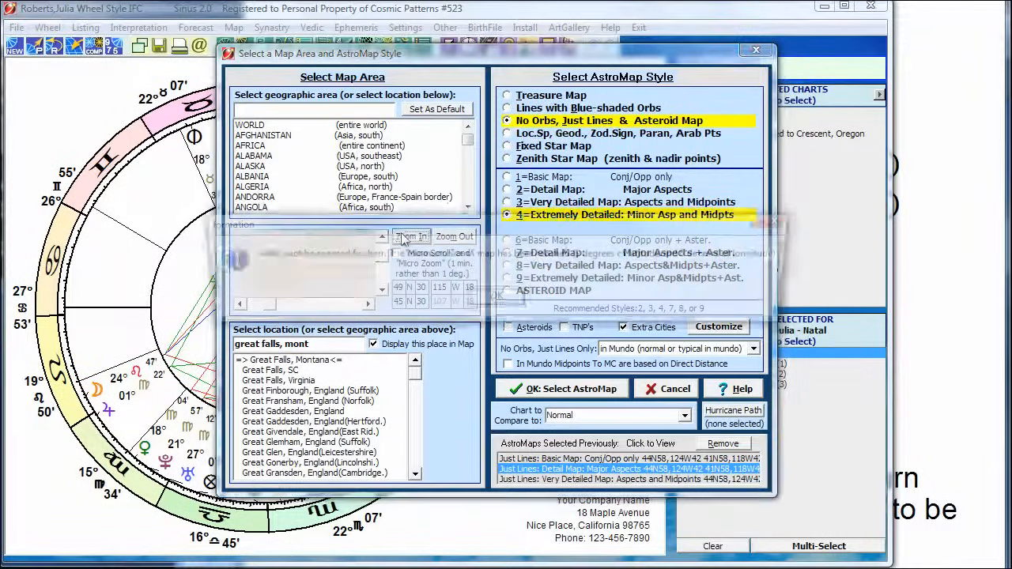
{"action": "left_click", "coordinate": [494, 295]}
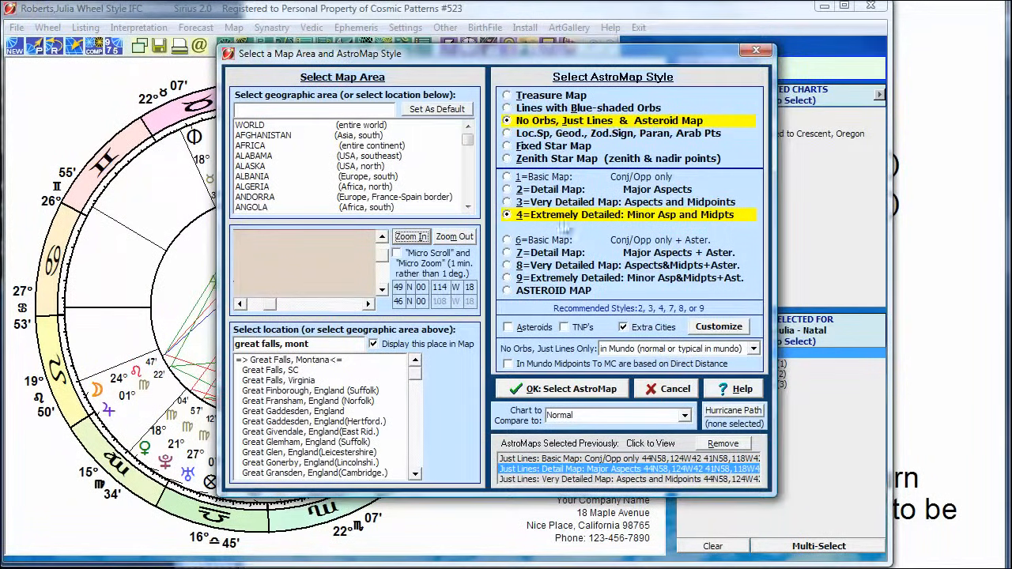
{"action": "left_click", "coordinate": [675, 202]}
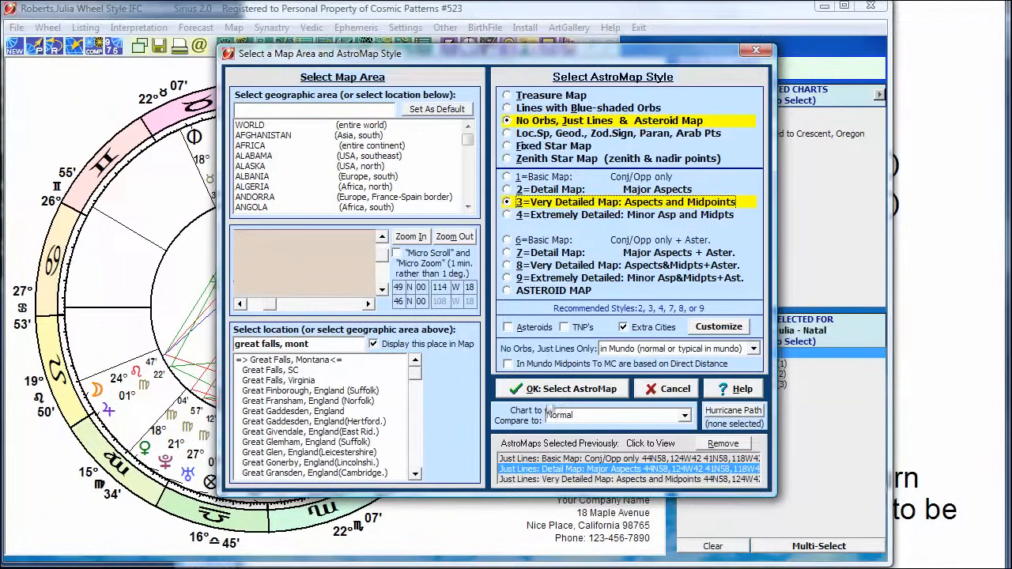
{"action": "left_click", "coordinate": [544, 393]}
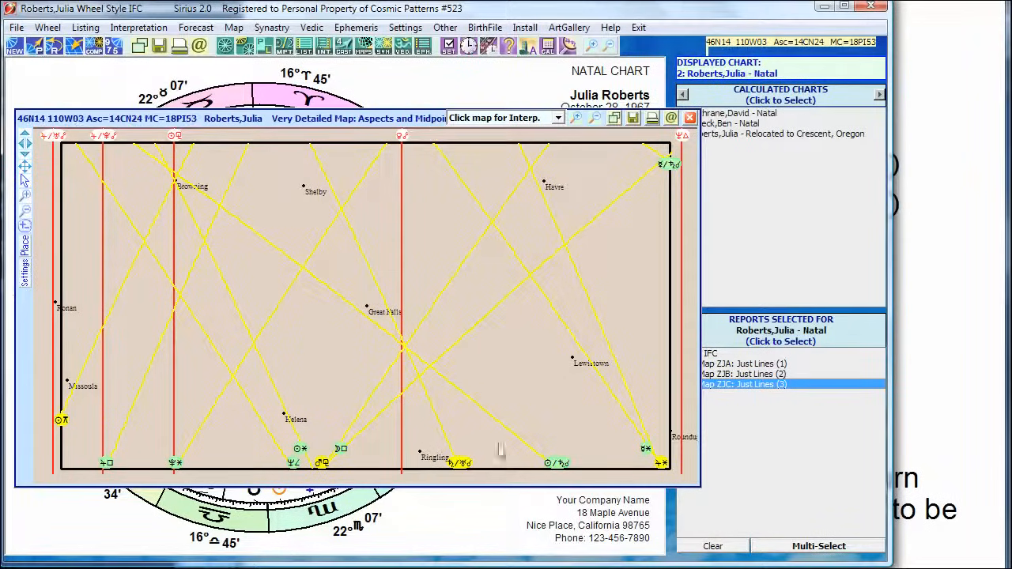
Relocate Julia Roberts' natal chart to Great Falls, Montana, and view the relocated wheel.
{"action": "left_click", "coordinate": [74, 48]}
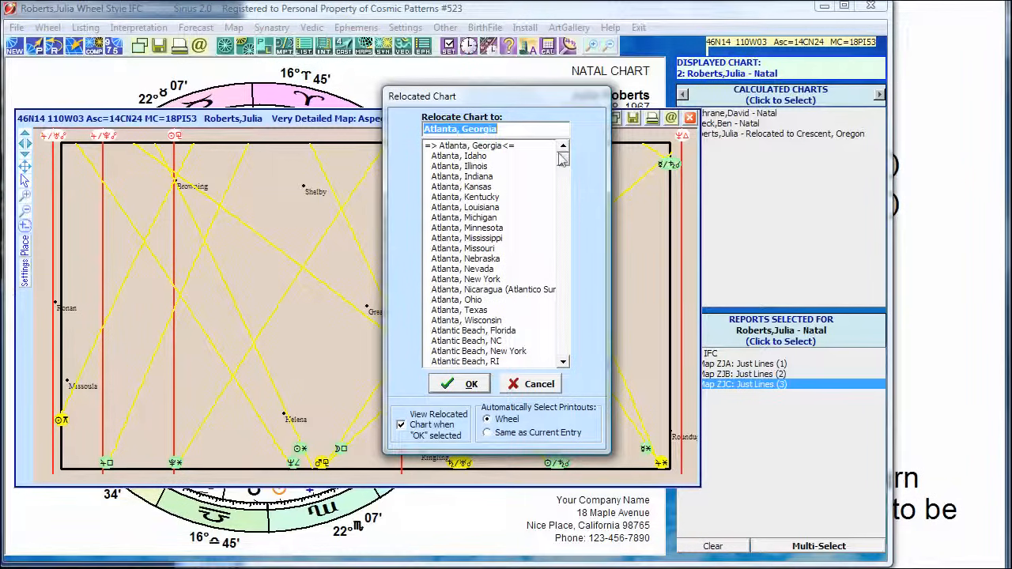
{"action": "type", "text": "great falls, "}
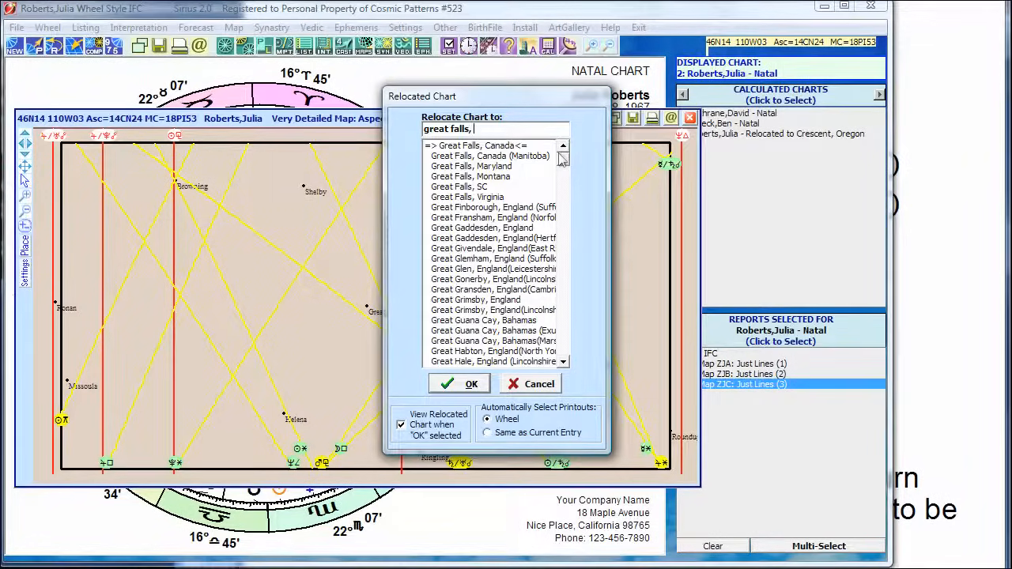
{"action": "type", "text": "ont"}
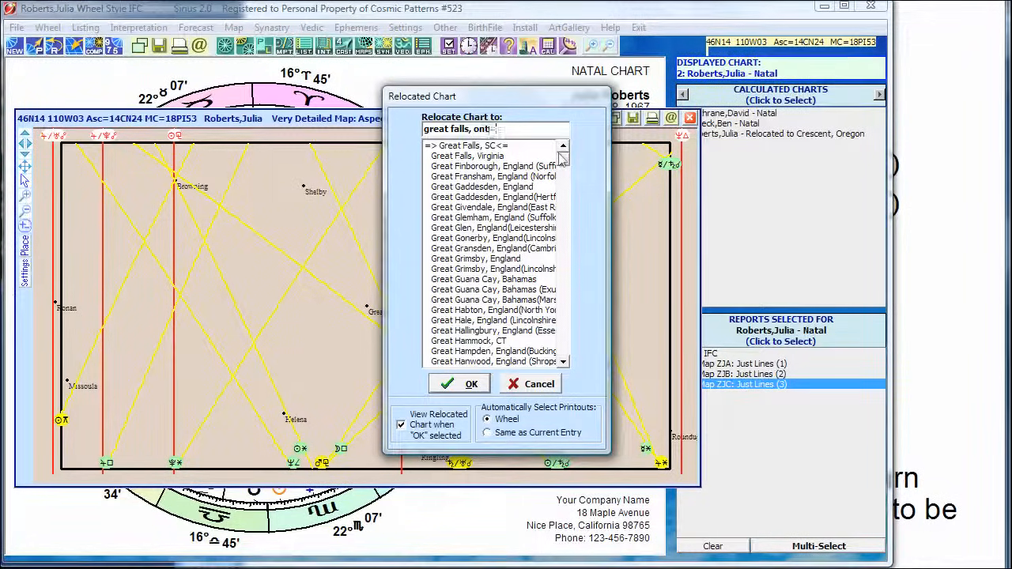
{"action": "key", "text": "BackSpace"}
{"action": "key", "text": "BackSpace"}
{"action": "key", "text": "BackSpace"}
{"action": "type", "text": "mont"}
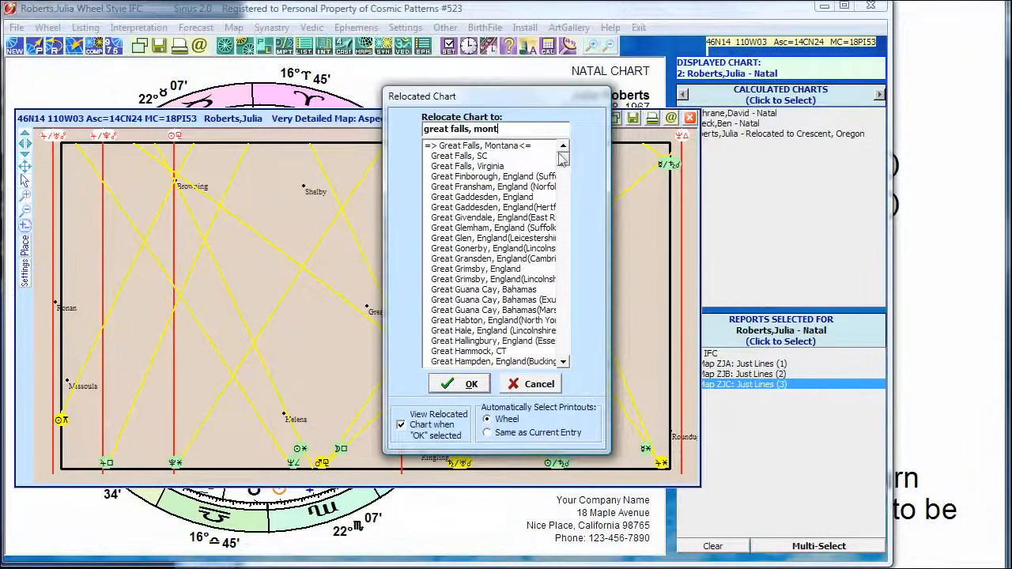
{"action": "left_click", "coordinate": [491, 146]}
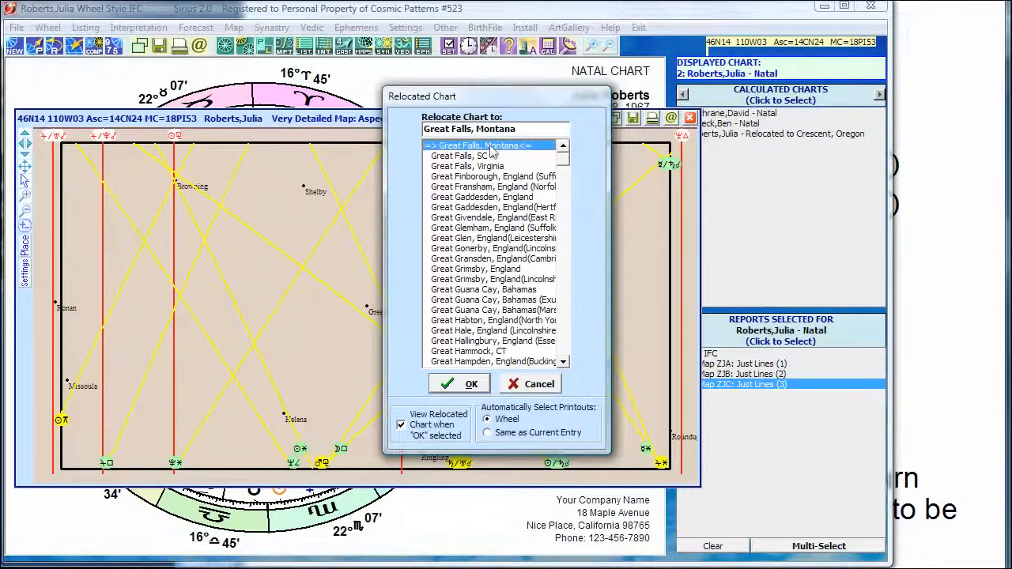
{"action": "left_click", "coordinate": [460, 384]}
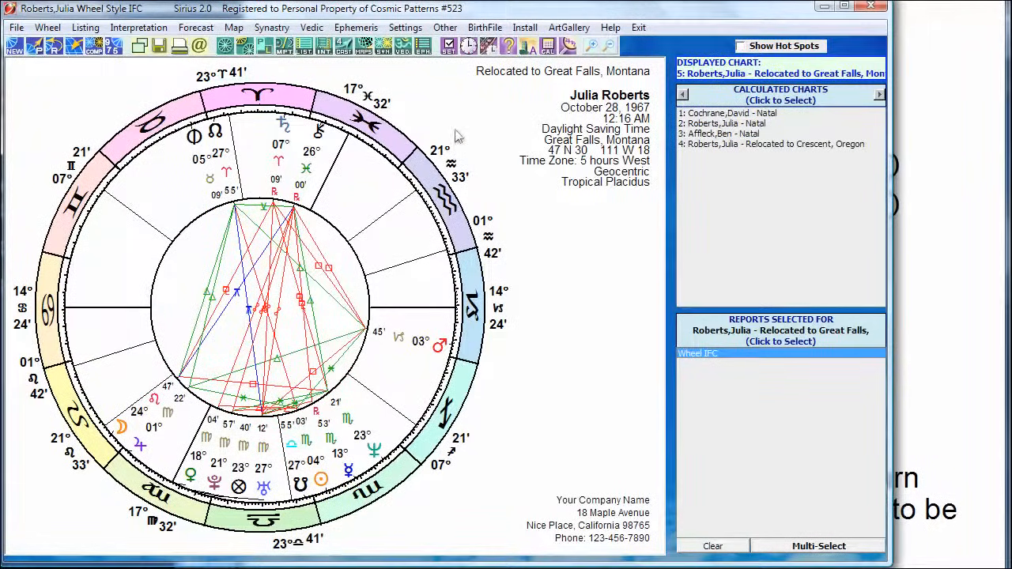
Switch the relocated chart's coordinate system to Local Space, accepting the default wheel adjustments.
{"action": "left_click", "coordinate": [449, 46]}
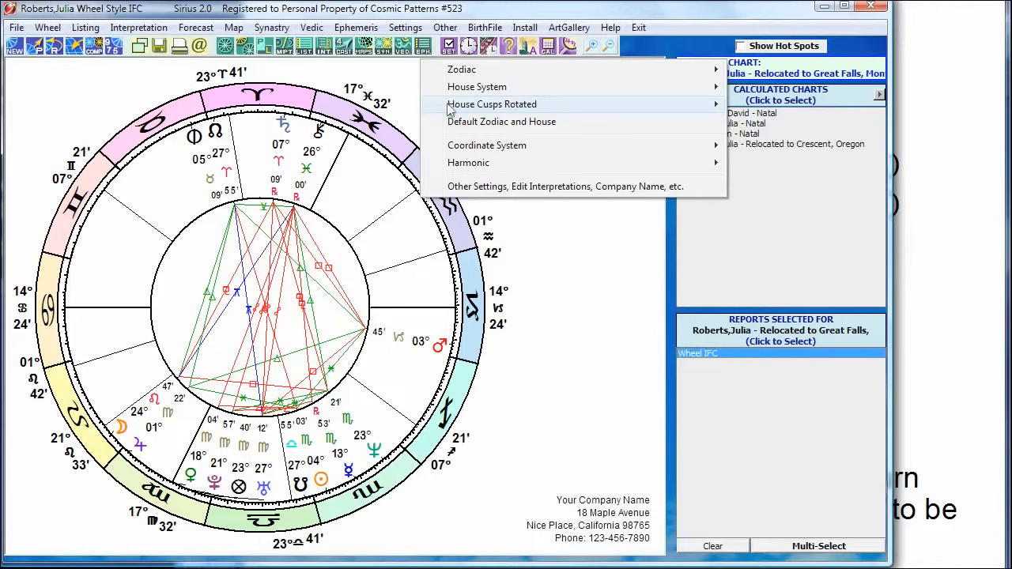
{"action": "mouse_move", "coordinate": [449, 111]}
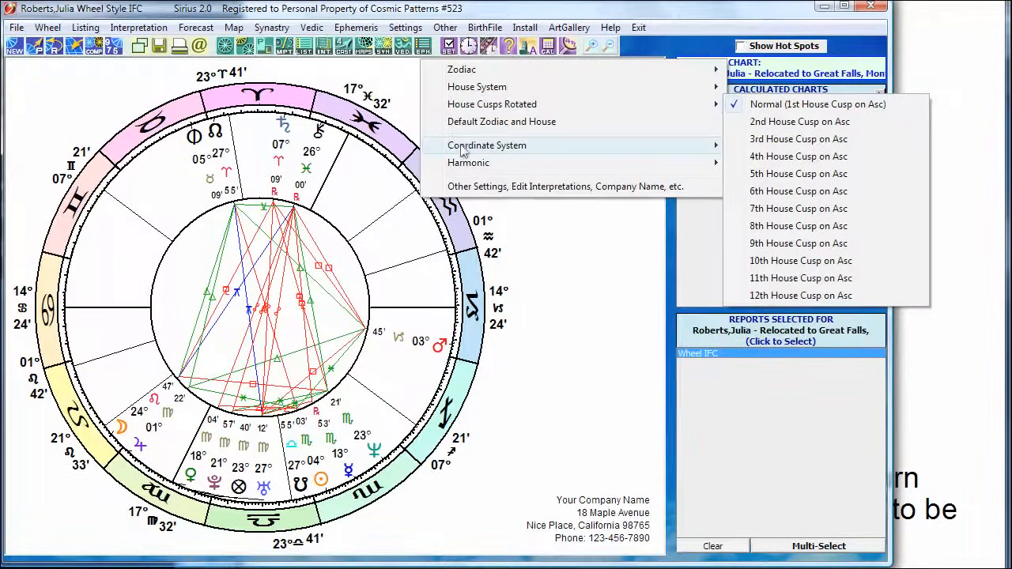
{"action": "mouse_move", "coordinate": [461, 146]}
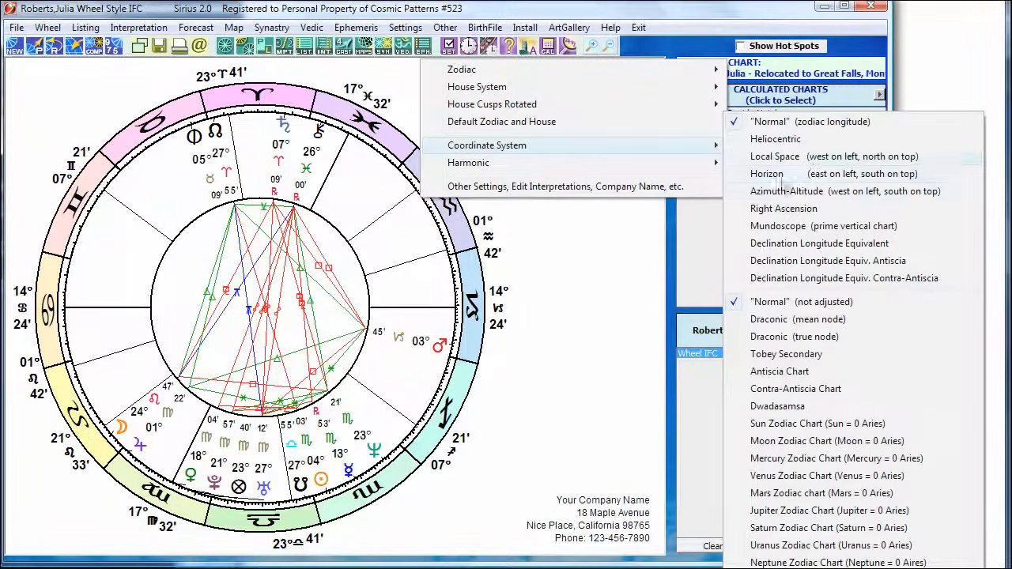
{"action": "left_click", "coordinate": [779, 161]}
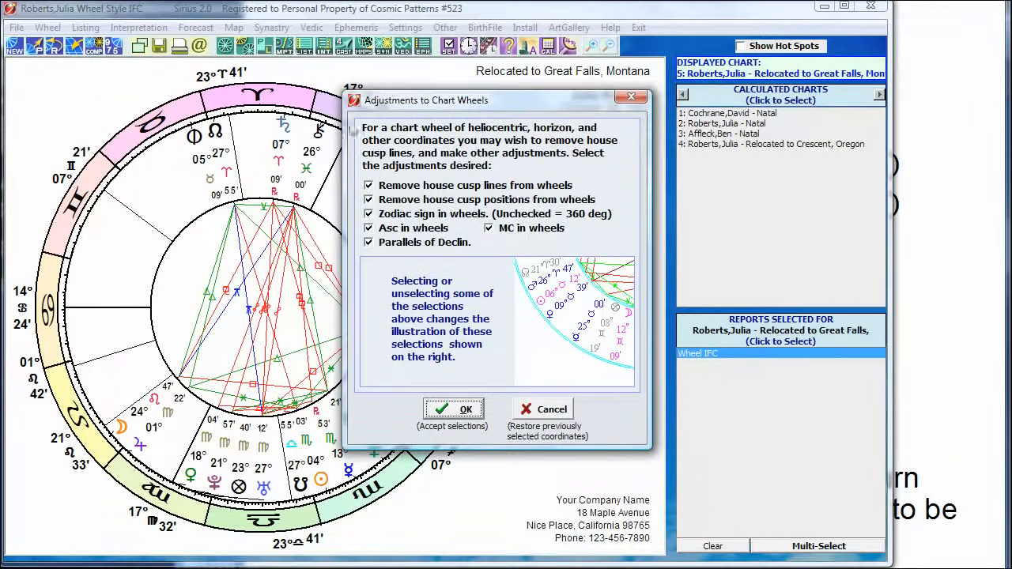
{"action": "left_click", "coordinate": [453, 409]}
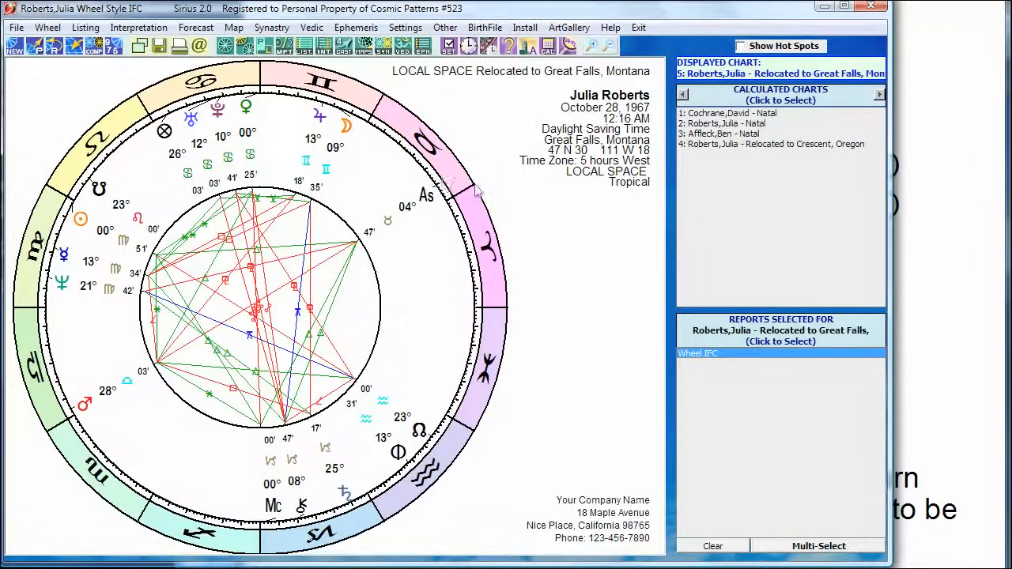
Show the Local Space chart in the C=Small, Technical wheel style to read the planets' altitudes, and return to the Wheel IFC view.
{"action": "left_click", "coordinate": [426, 195]}
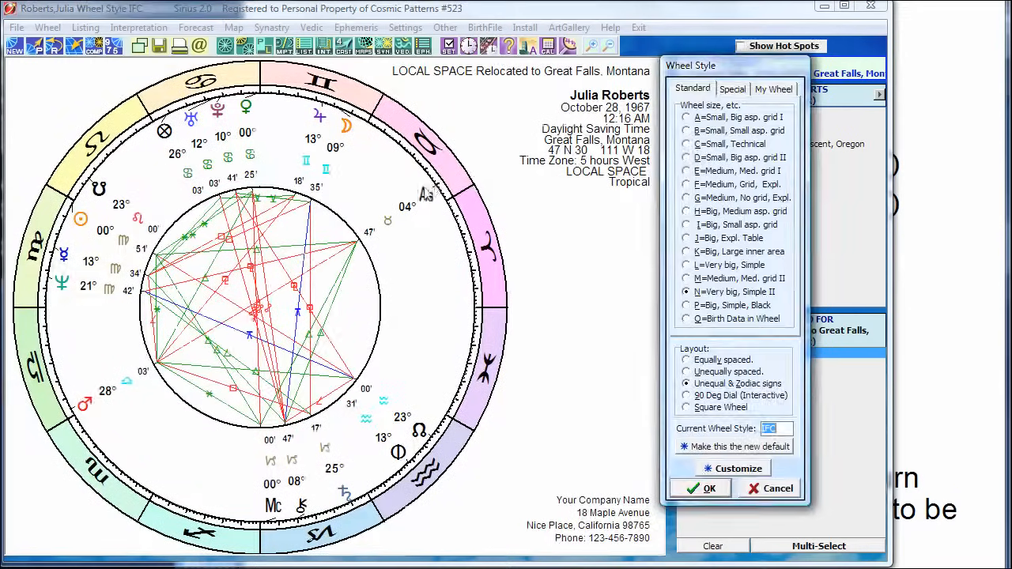
{"action": "left_click", "coordinate": [735, 144]}
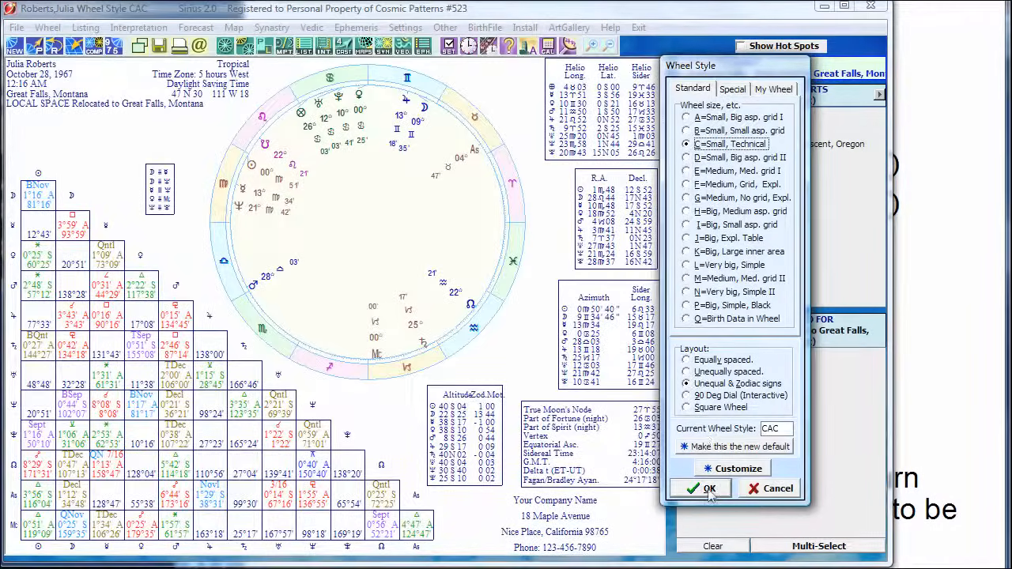
{"action": "left_click", "coordinate": [707, 488]}
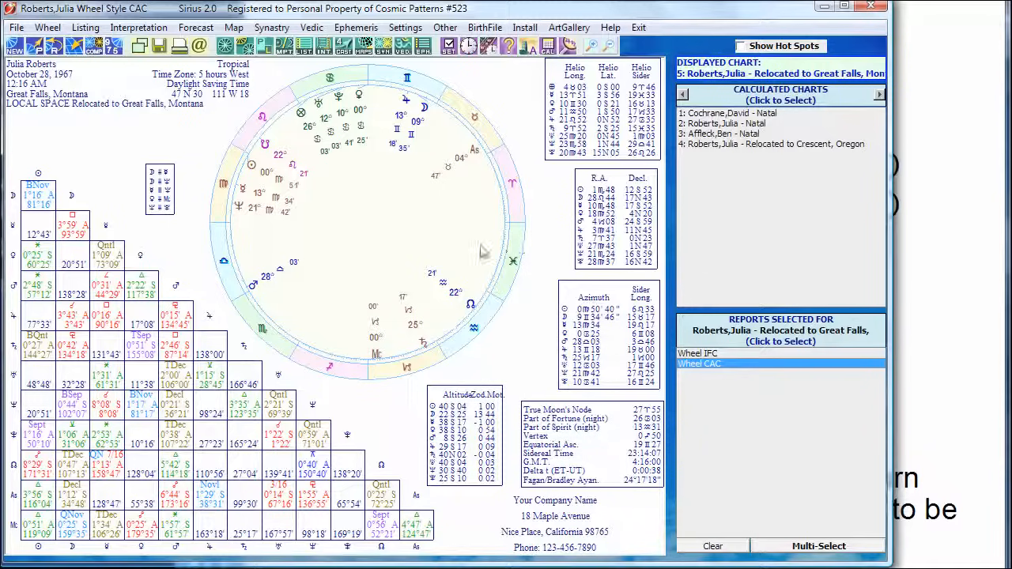
{"action": "left_click", "coordinate": [710, 354]}
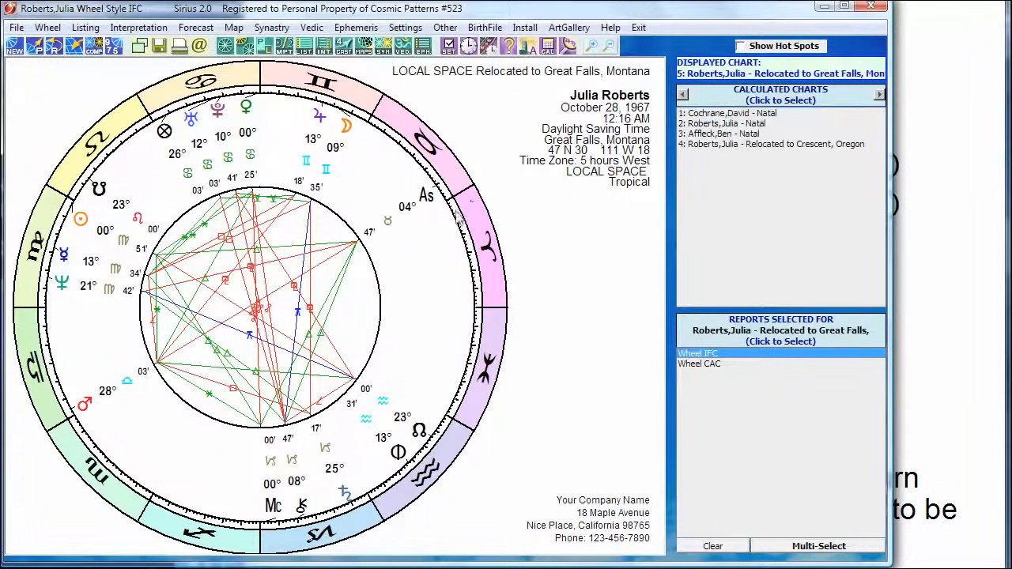
Reopen the Just Lines (3) AstroMap of Julia Roberts' natal chart and compare it with the Verify Midpoints to Asc slide in the presentation.
{"action": "left_click", "coordinate": [716, 125]}
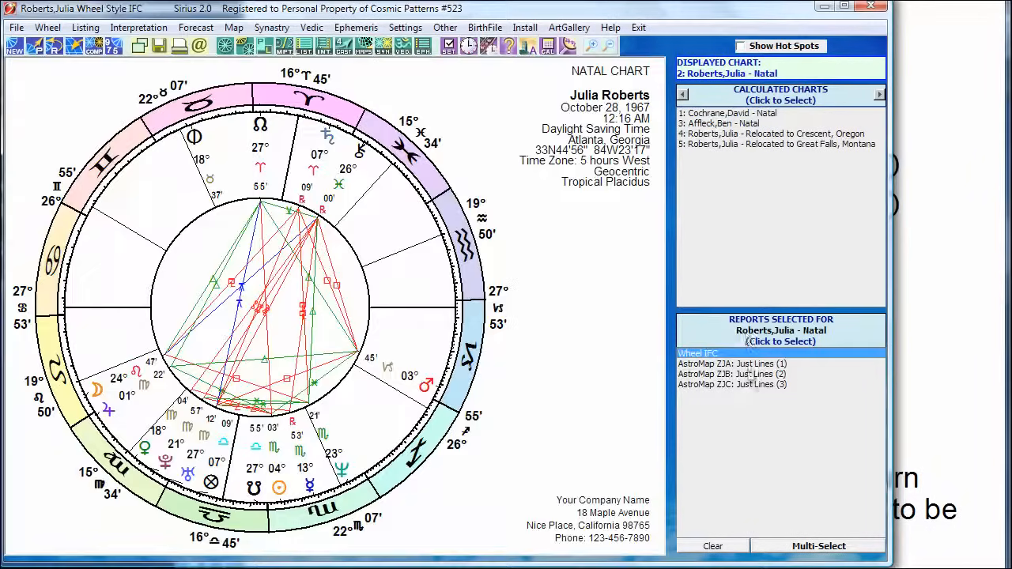
{"action": "left_click", "coordinate": [746, 374]}
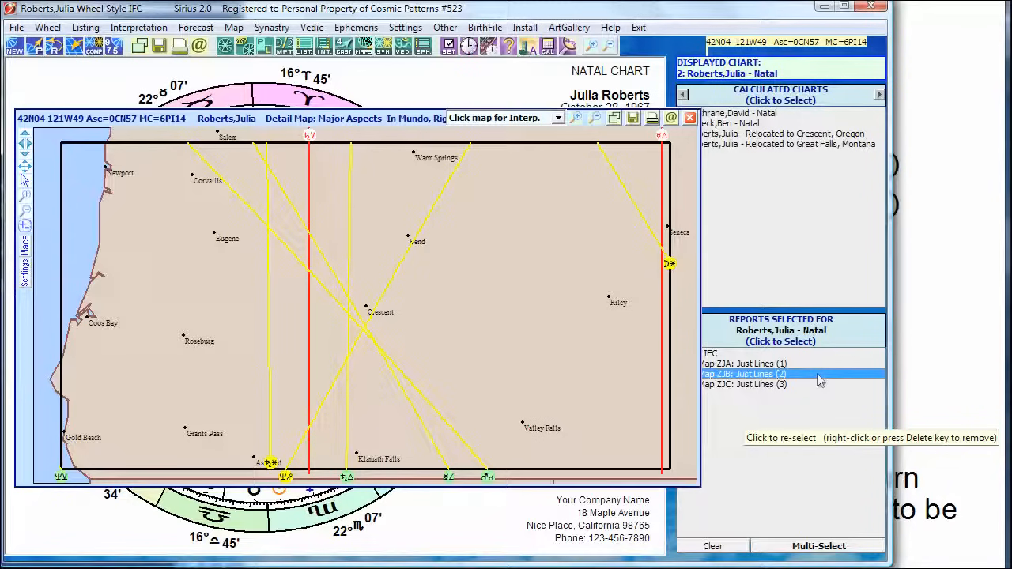
{"action": "left_click", "coordinate": [776, 385]}
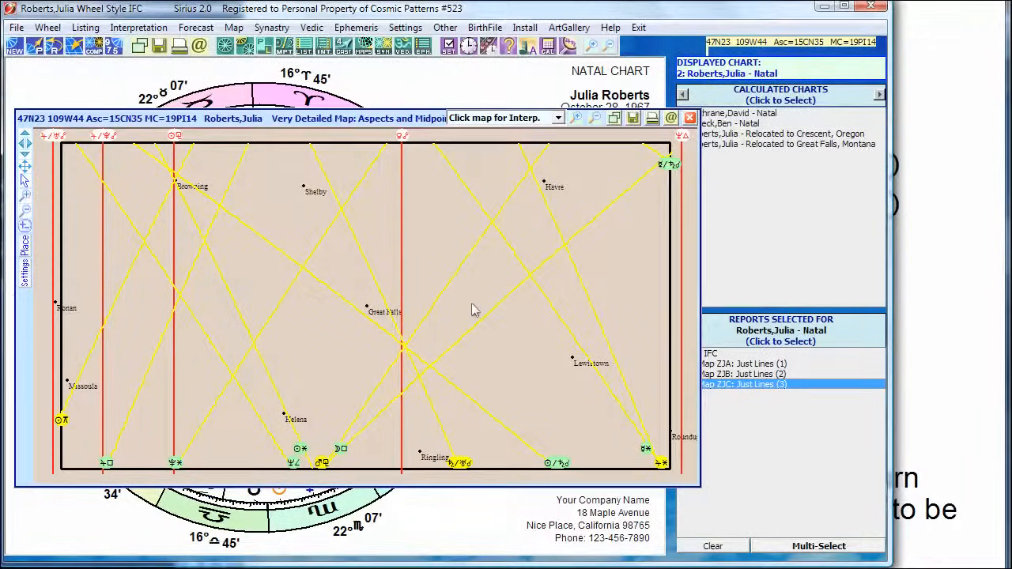
{"action": "left_click", "coordinate": [945, 310]}
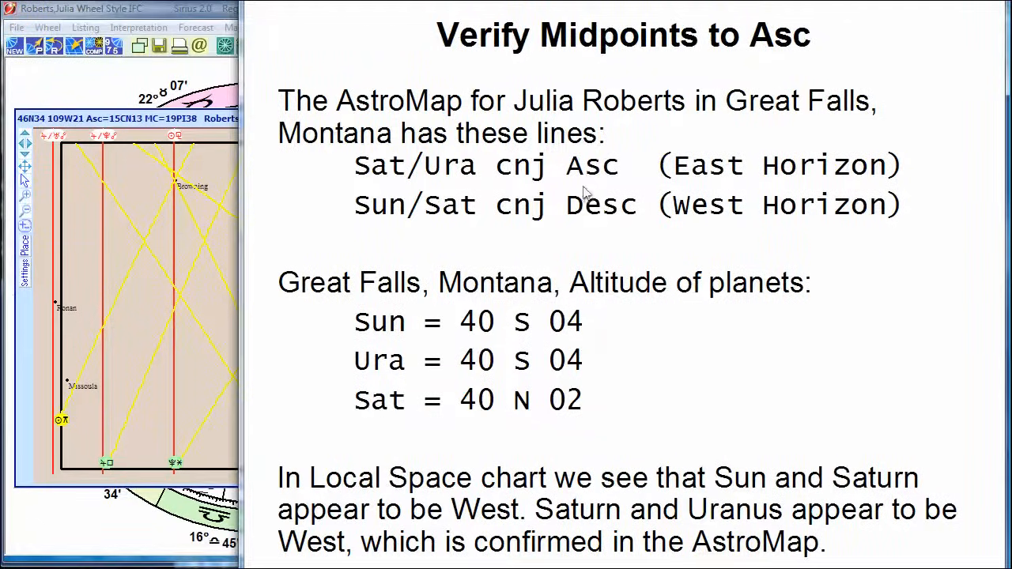
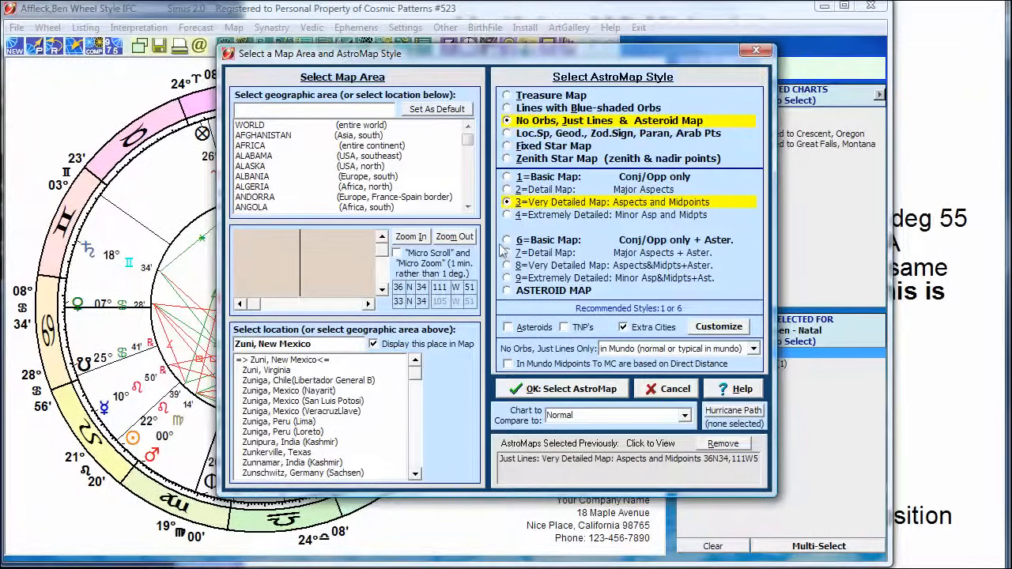
Generate Ben Affleck's Just Lines AstroMap around Zuni, New Mexico, at the smallest map area in the Very Detailed: Aspects and Midpoints style.
{"action": "left_click", "coordinate": [413, 239]}
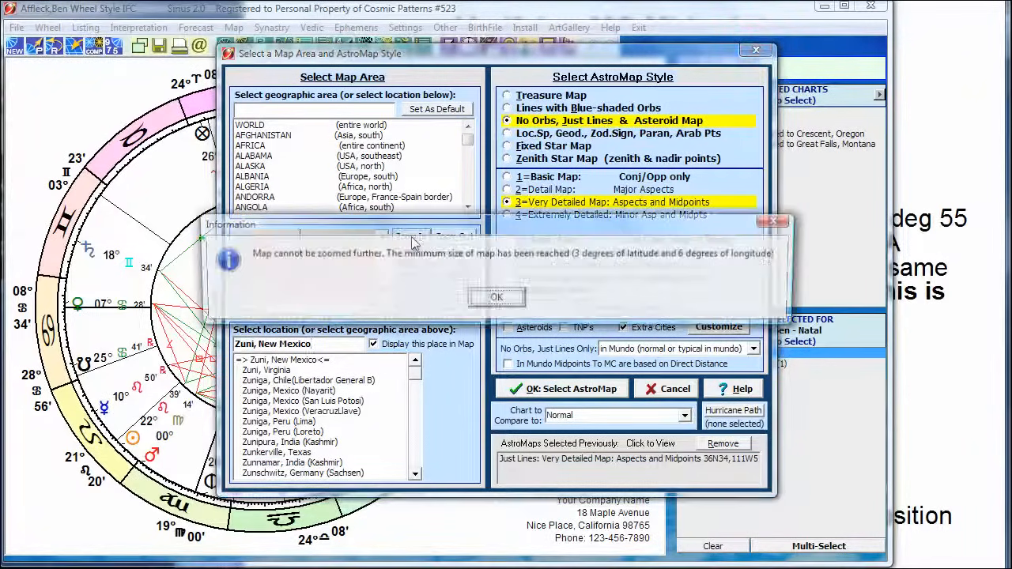
{"action": "left_click", "coordinate": [493, 298]}
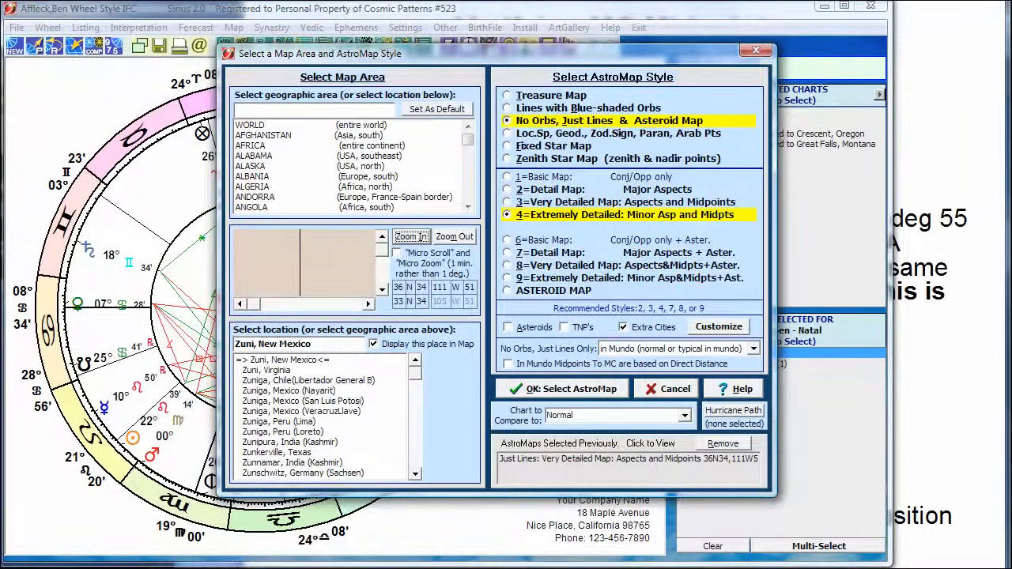
{"action": "left_click", "coordinate": [553, 204]}
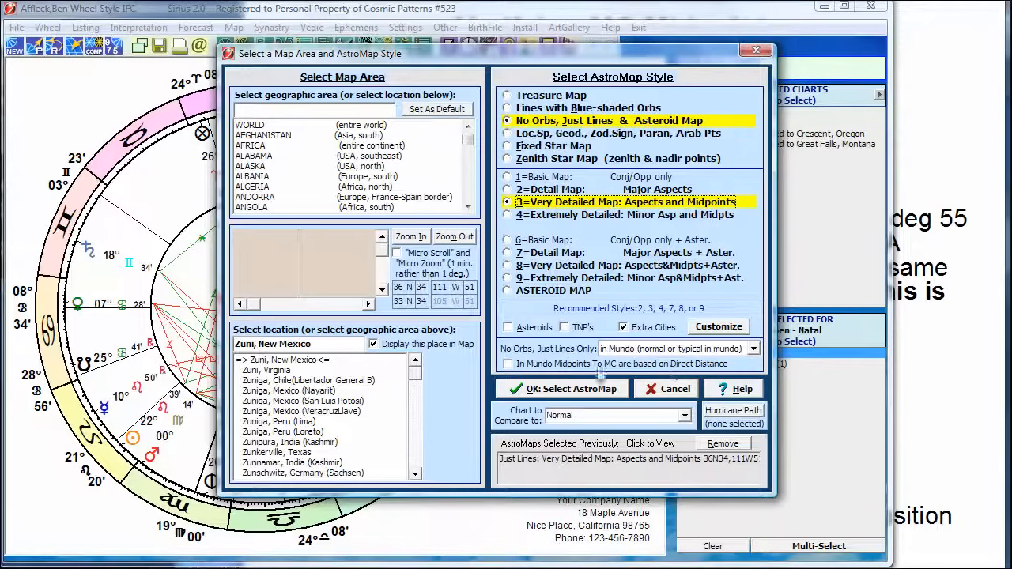
{"action": "left_click", "coordinate": [561, 395]}
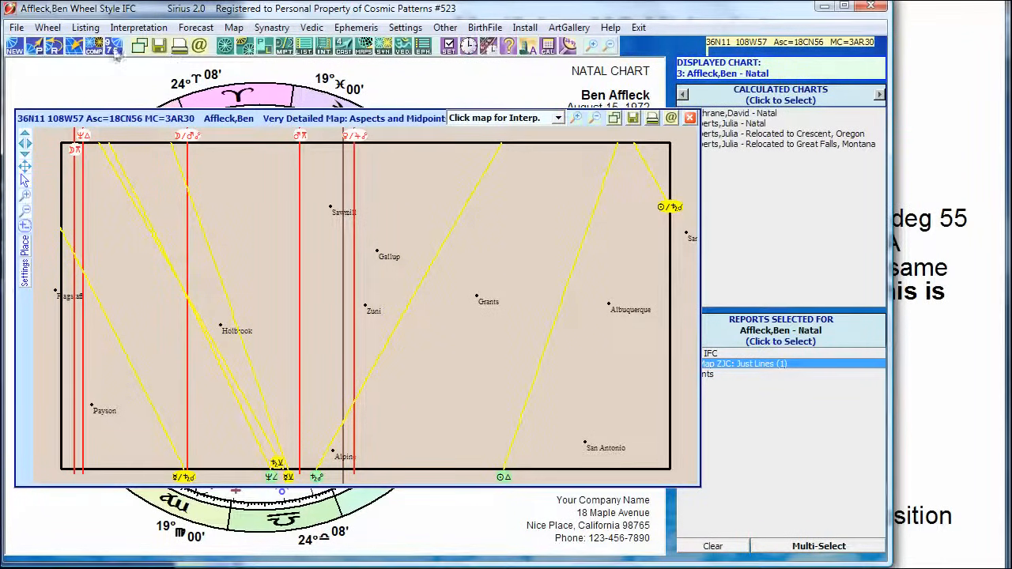
Relocate Ben Affleck's natal chart to Zuni, New Mexico, and view the relocated wheel.
{"action": "left_click", "coordinate": [75, 49]}
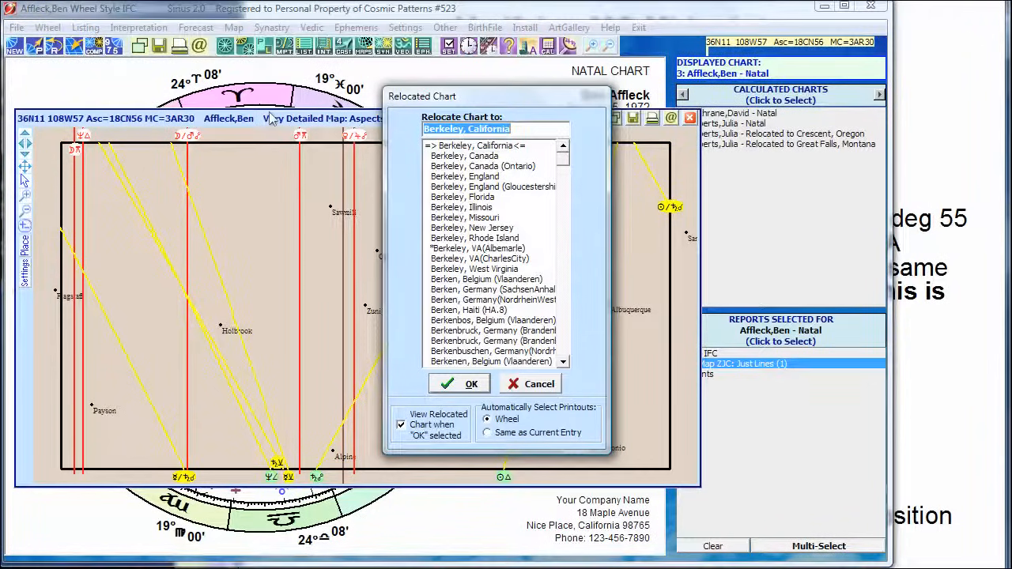
{"action": "type", "text": "zun"}
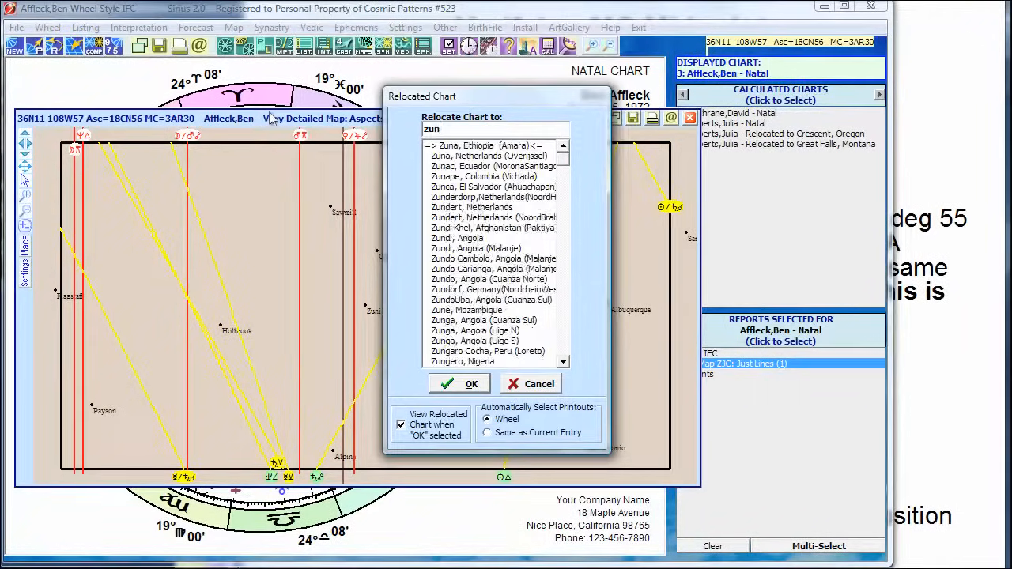
{"action": "type", "text": "i, new m"}
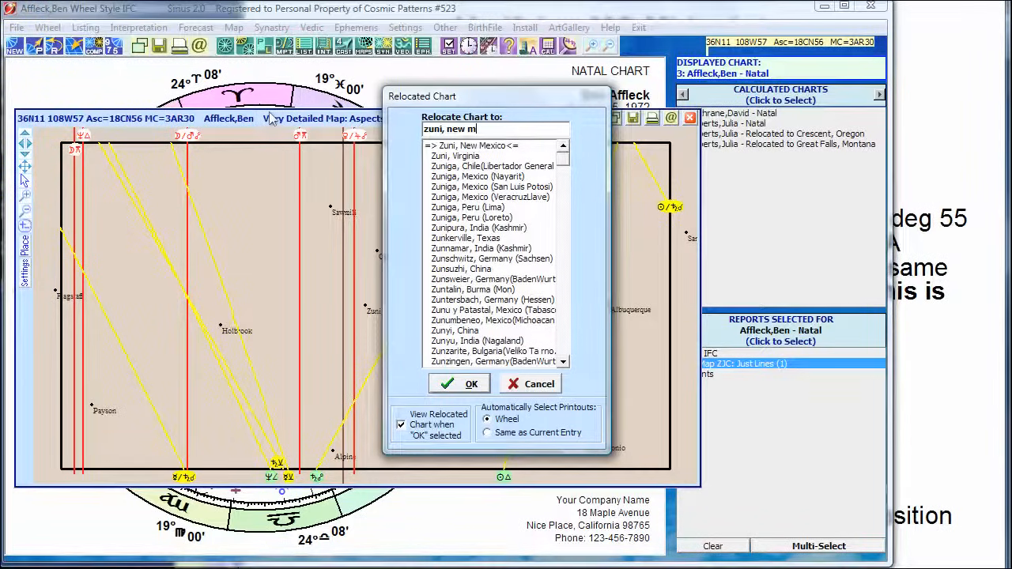
{"action": "left_click", "coordinate": [466, 145]}
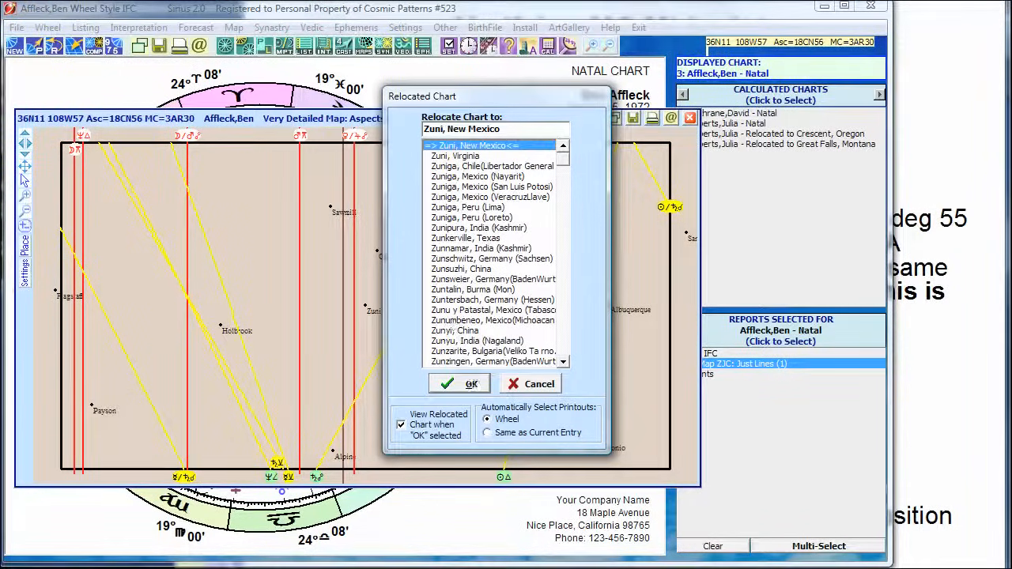
{"action": "left_click", "coordinate": [471, 384]}
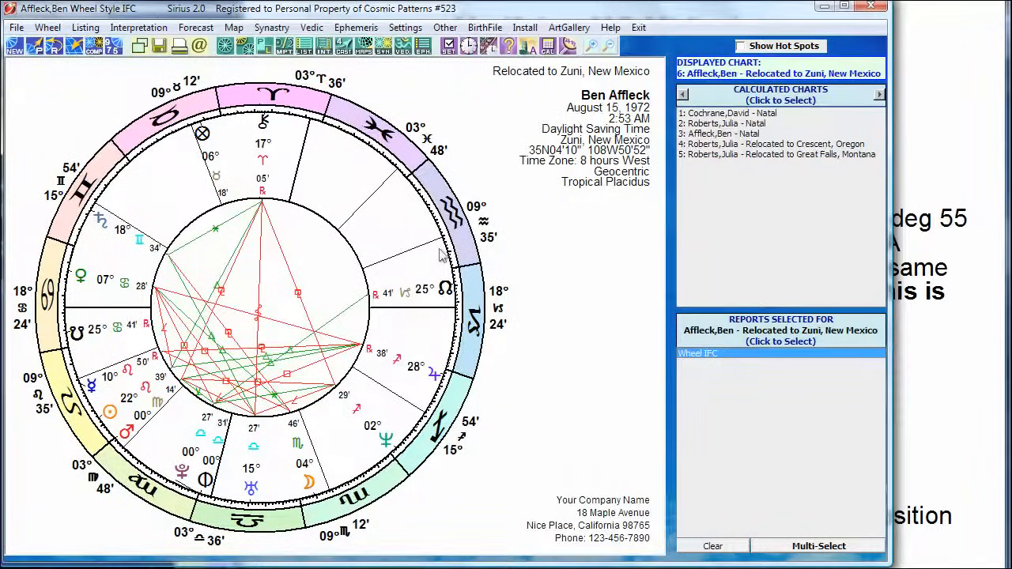
Generate the Fixed Stars Speculum of Rise-Set-Culm-AntiCulminate report for the chart relocated to Zuni.
{"action": "left_click", "coordinate": [303, 45]}
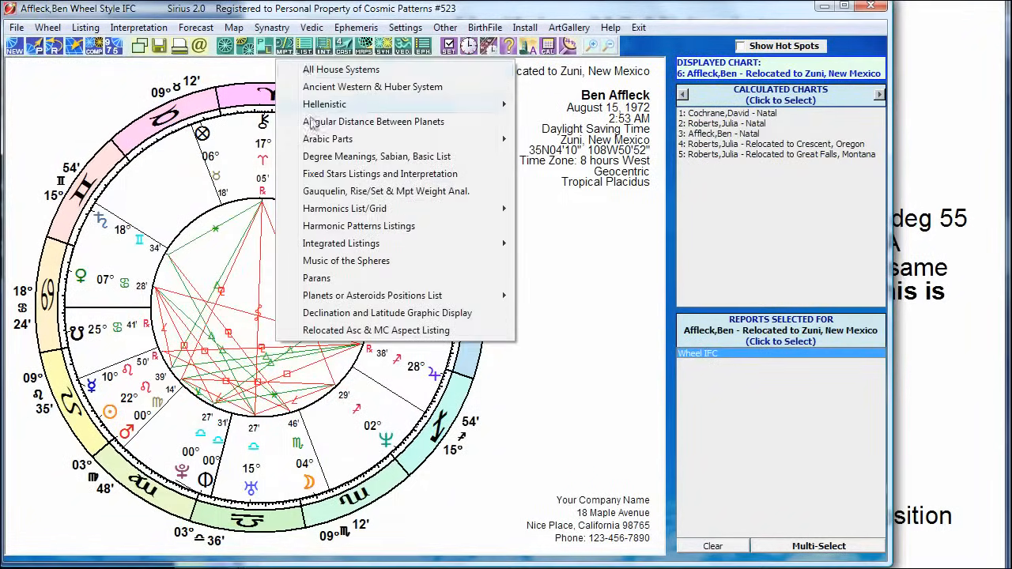
{"action": "left_click", "coordinate": [347, 173]}
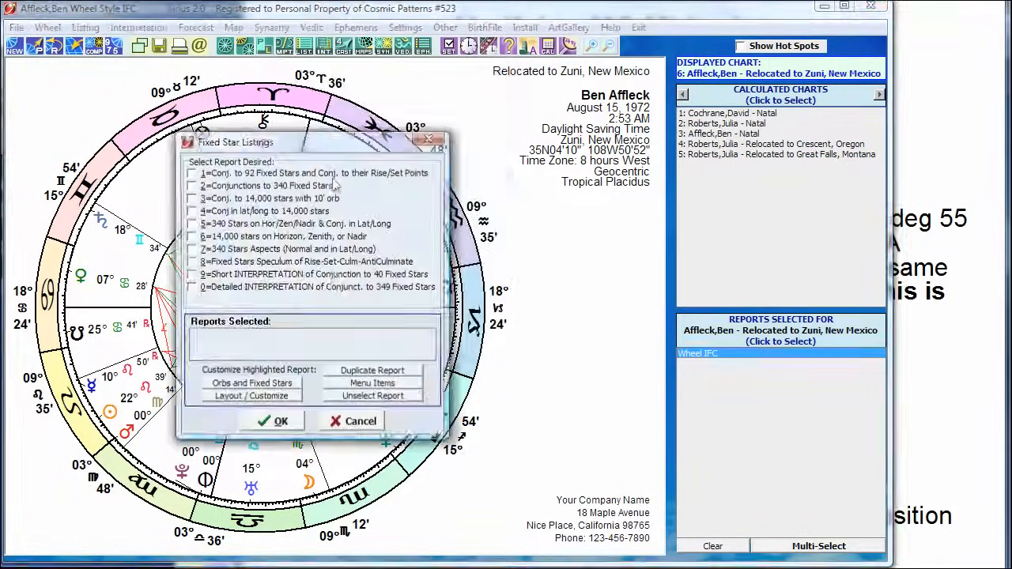
{"action": "left_click", "coordinate": [191, 262]}
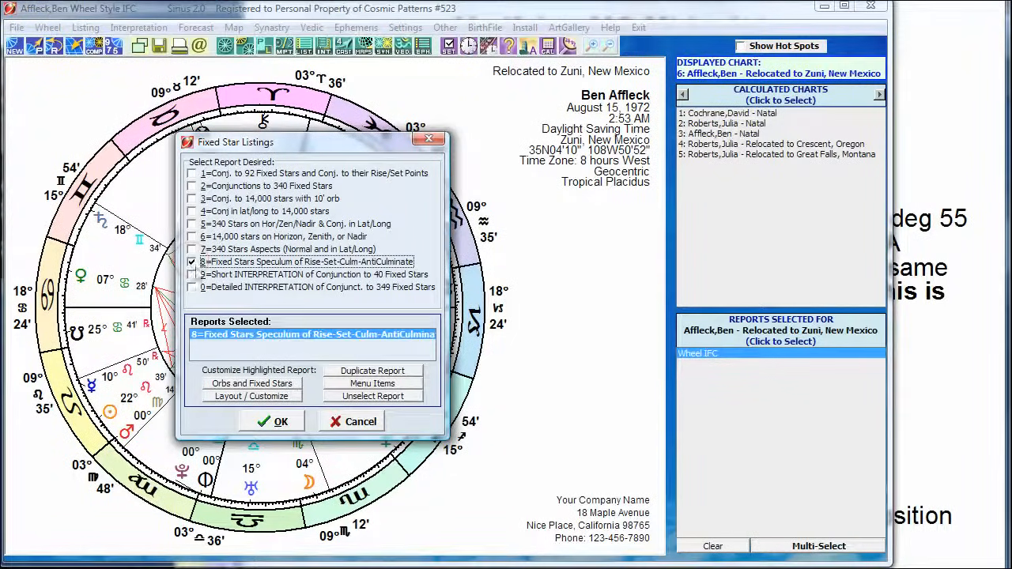
{"action": "left_click", "coordinate": [274, 423]}
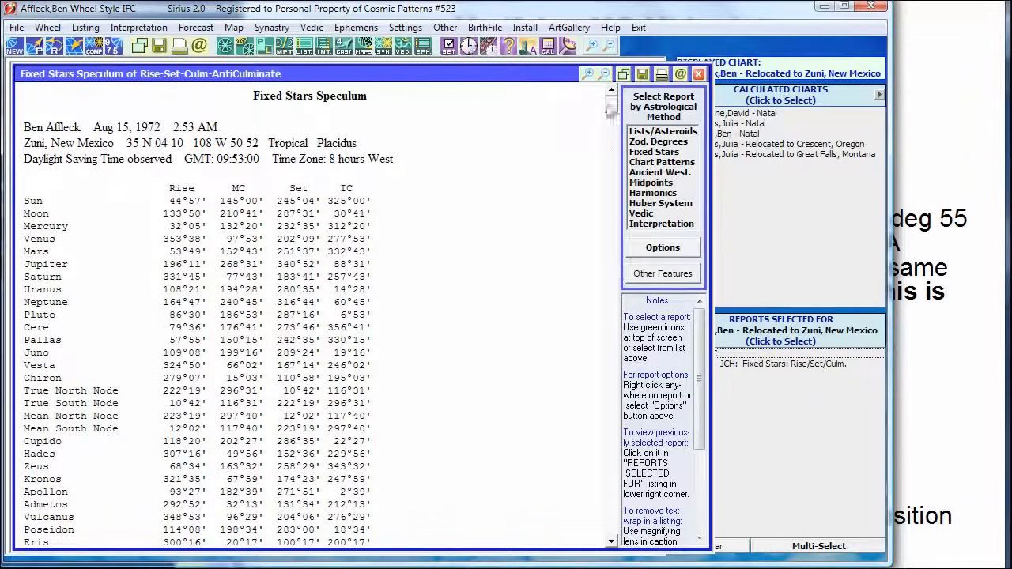
Highlight the Venus through Jupiter rows in the speculum's MC Dist table and compare them with the Verifying MC Midpoints slide.
{"action": "scroll", "coordinate": [601, 295], "scroll_direction": "down", "scroll_amount": 10}
{"action": "scroll", "coordinate": [601, 294], "scroll_direction": "down", "scroll_amount": 15}
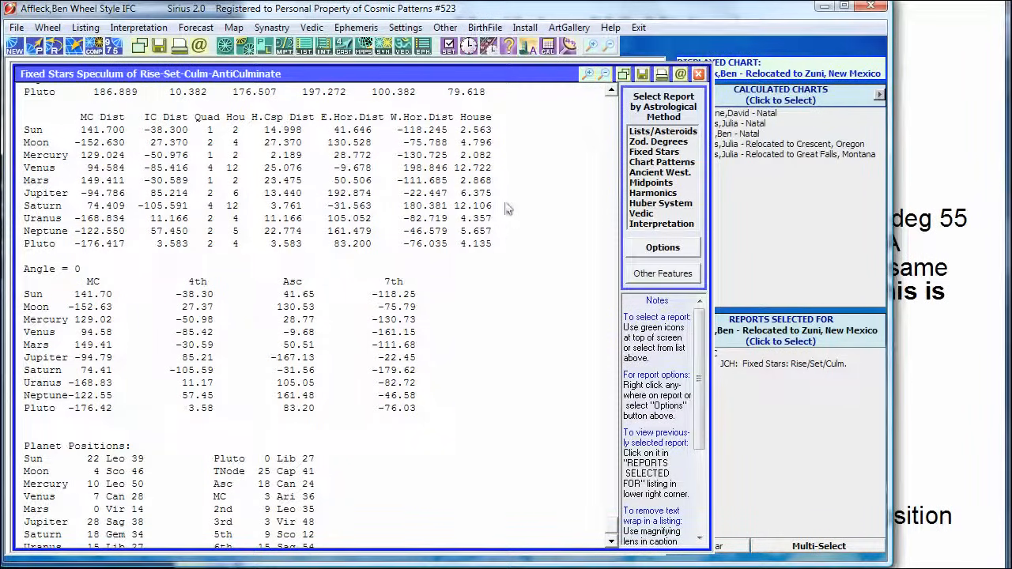
{"action": "left_click_drag", "start_coordinate": [501, 198], "coordinate": [19, 168]}
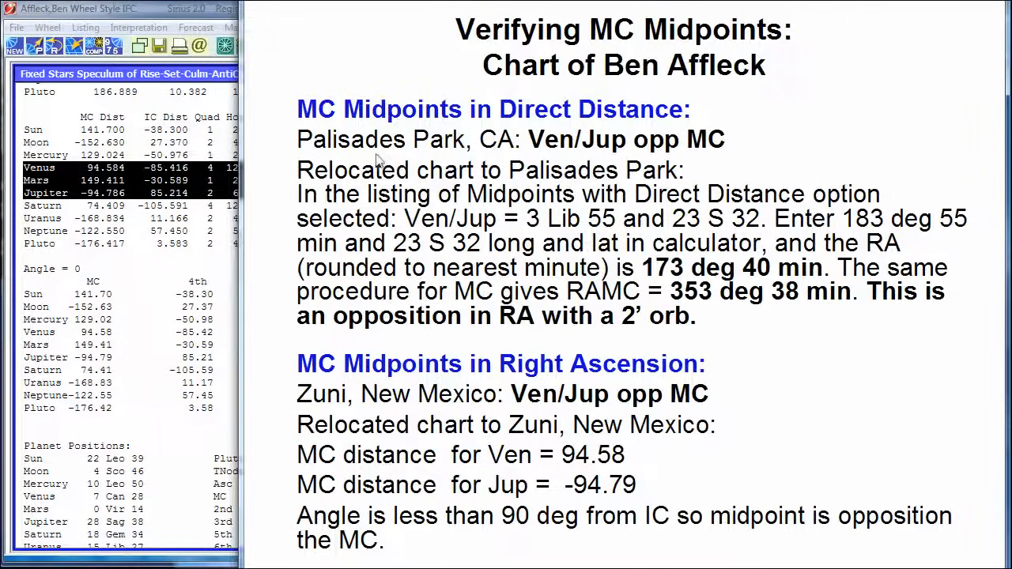
{"action": "left_click", "coordinate": [761, 567]}
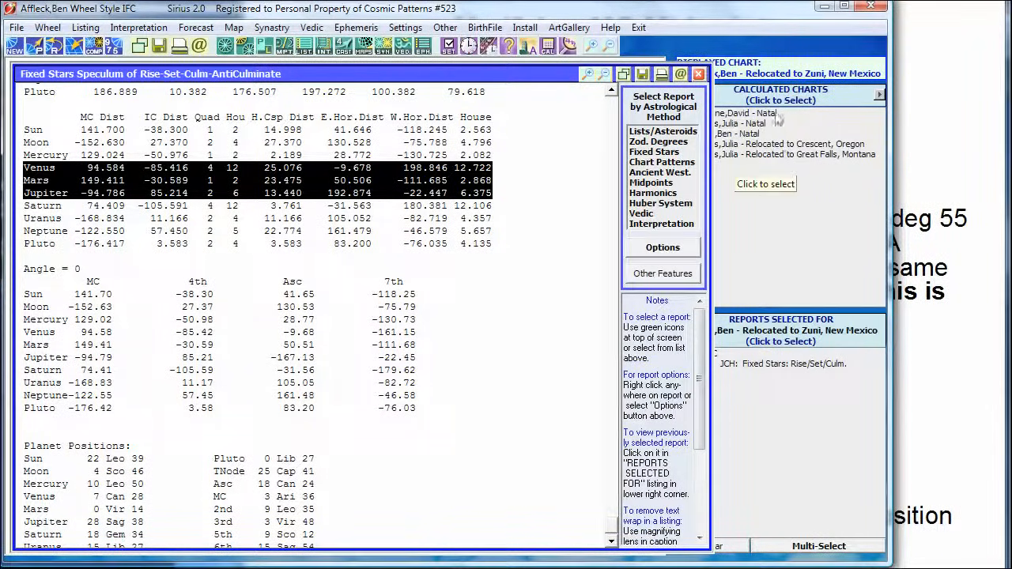
Return to Ben Affleck's natal chart and set up a new AstroMap for Pacific Palisades, CA, zoomed to the smallest map area.
{"action": "left_click", "coordinate": [745, 134]}
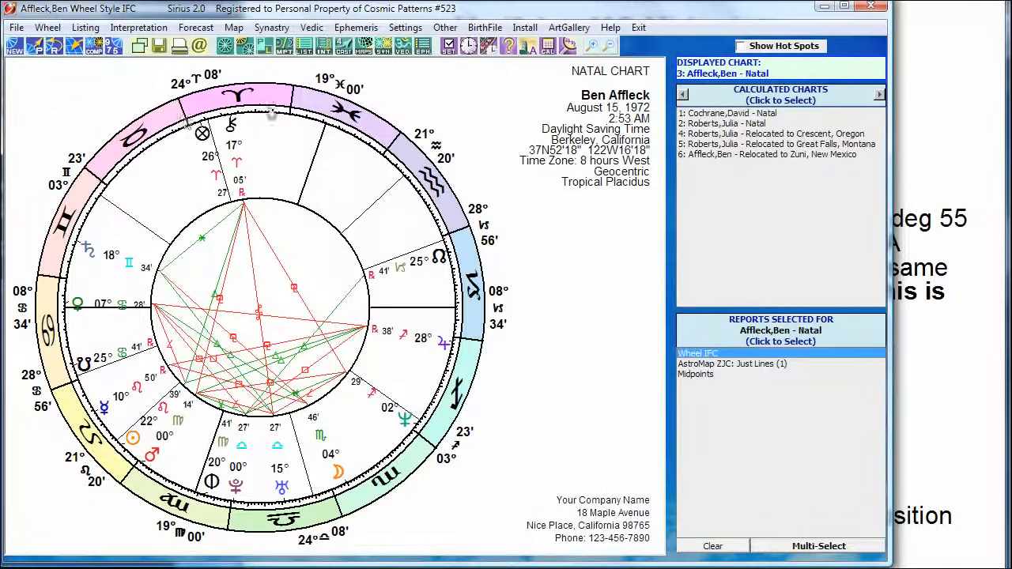
{"action": "left_click", "coordinate": [366, 47]}
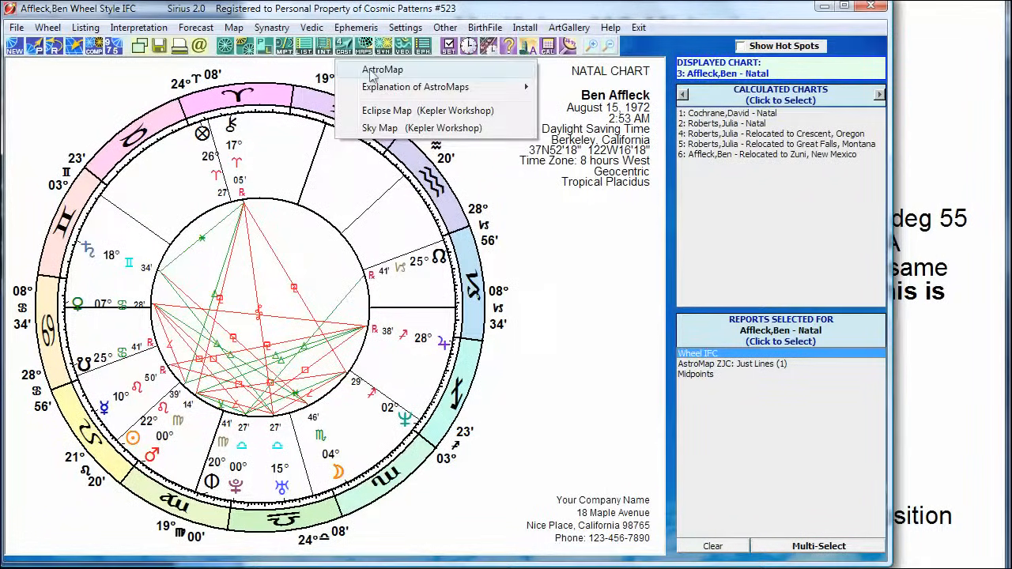
{"action": "left_click", "coordinate": [369, 69]}
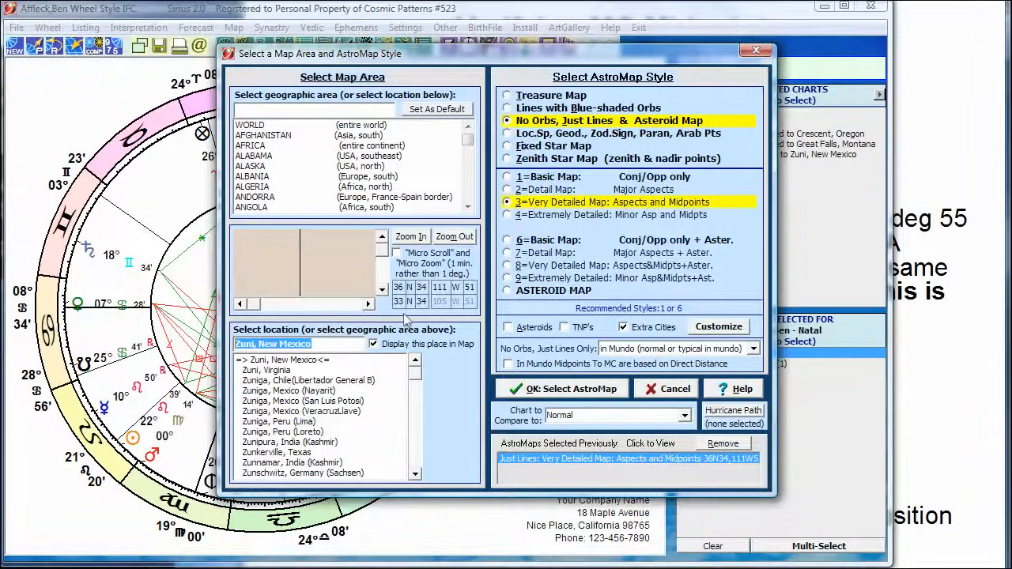
{"action": "type", "text": "Pacific"}
{"action": "key", "text": "BackSpace"}
{"action": "key", "text": "BackSpace"}
{"action": "key", "text": "BackSpace"}
{"action": "key", "text": "BackSpace"}
{"action": "key", "text": "BackSpace"}
{"action": "key", "text": "BackSpace"}
{"action": "key", "text": "BackSpace"}
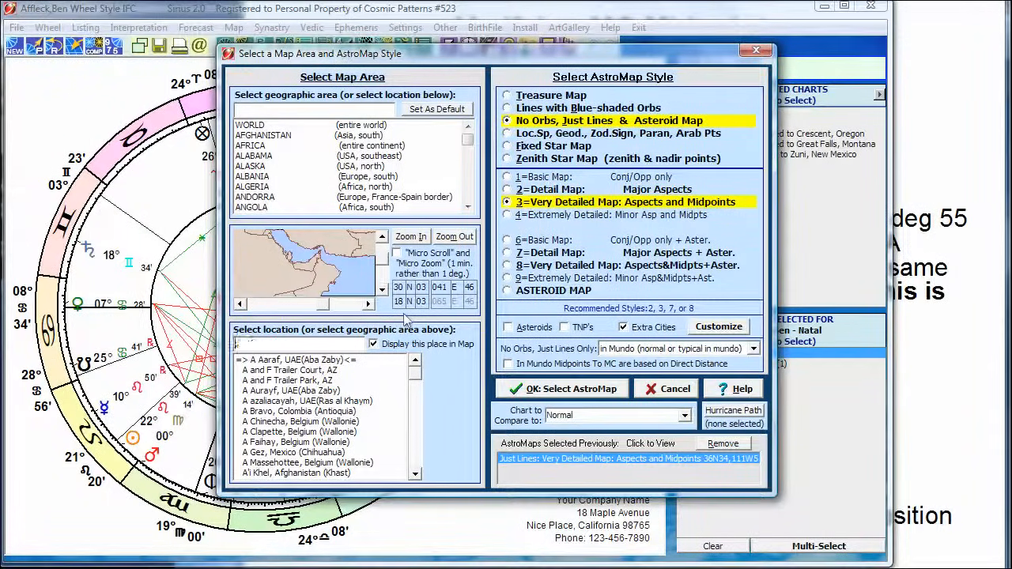
{"action": "type", "text": "pacific palis"}
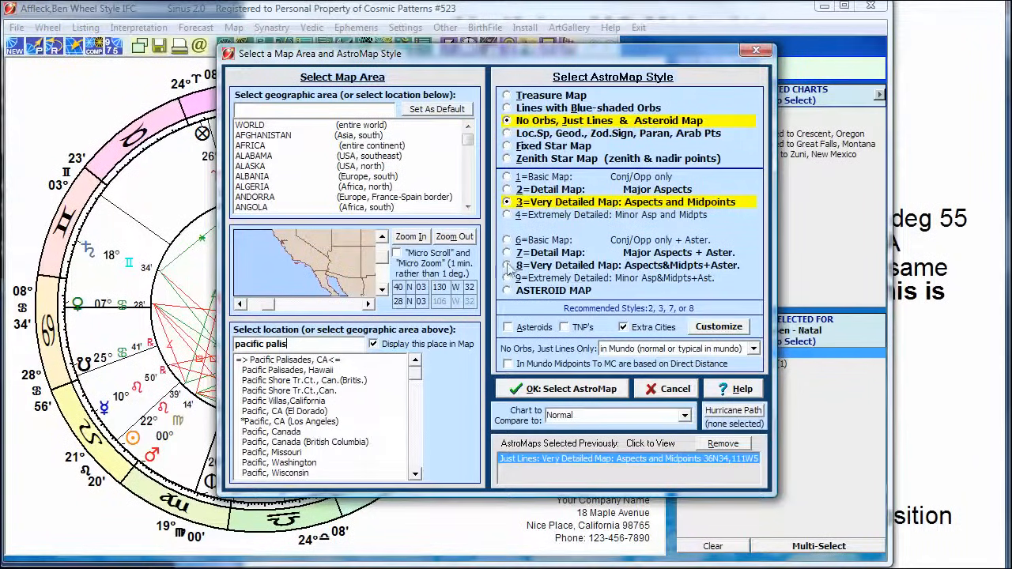
{"action": "left_click", "coordinate": [409, 237]}
{"action": "left_click", "coordinate": [410, 237]}
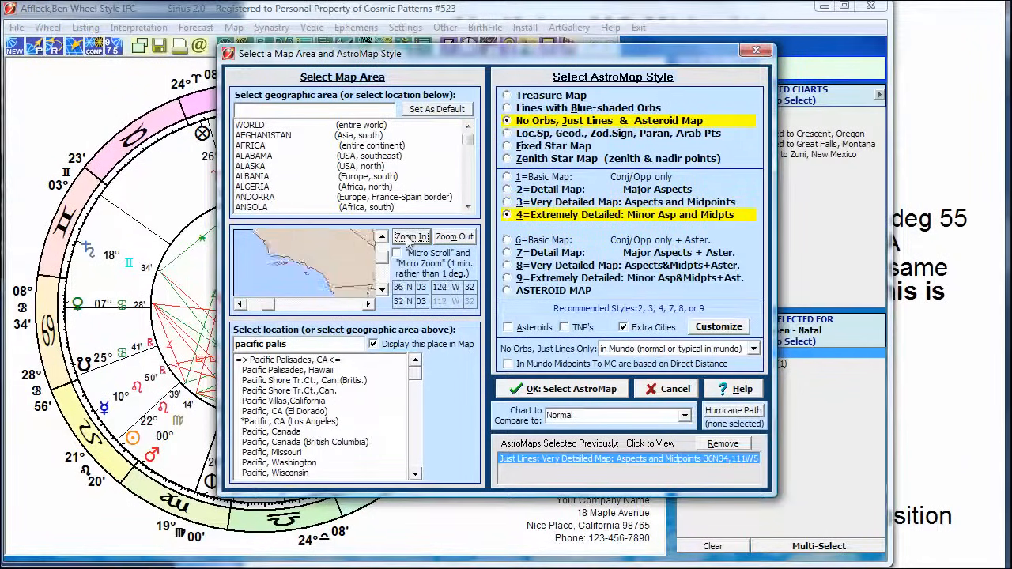
{"action": "left_click", "coordinate": [409, 237]}
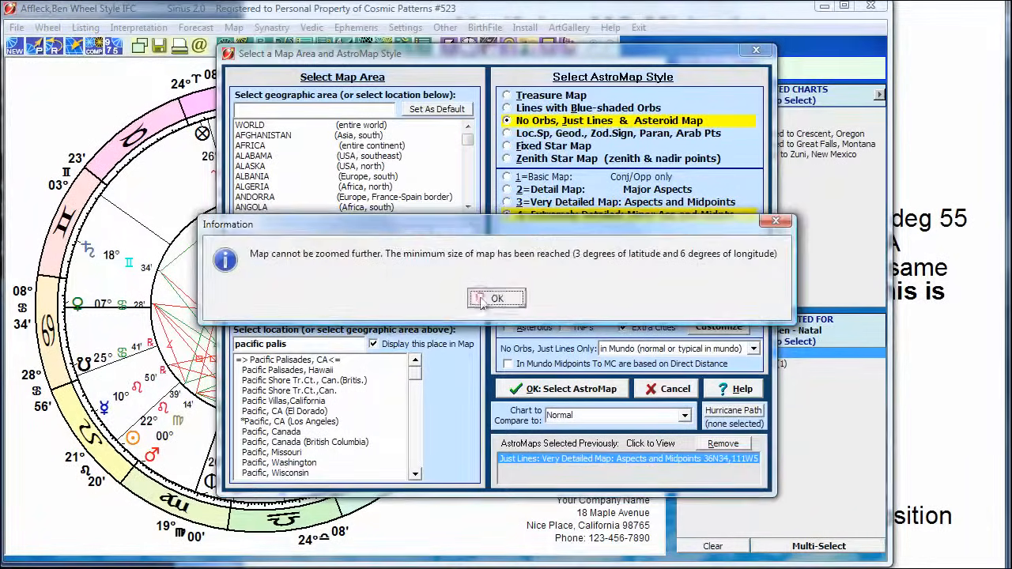
{"action": "key", "text": "Return"}
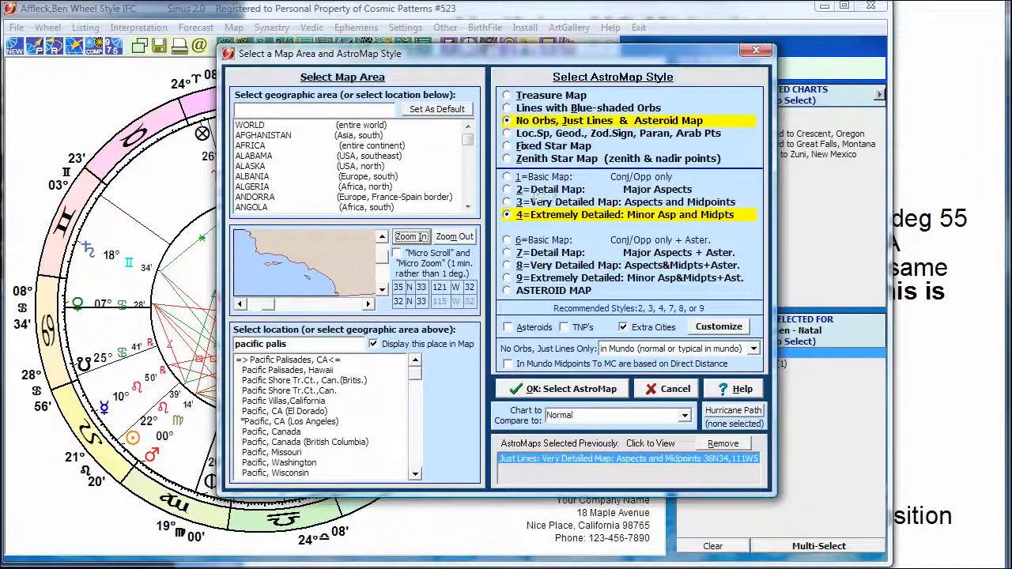
Choose the Very Detailed: Aspects and Midpoints style, base in mundo midpoints to MC on direct distance, and generate the AstroMap.
{"action": "left_click", "coordinate": [552, 203]}
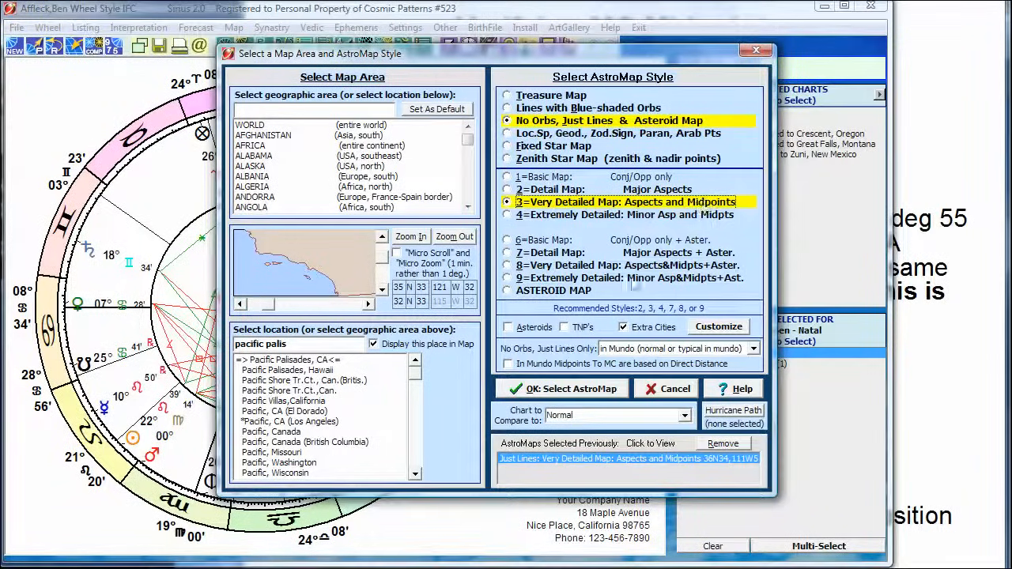
{"action": "left_click", "coordinate": [508, 366]}
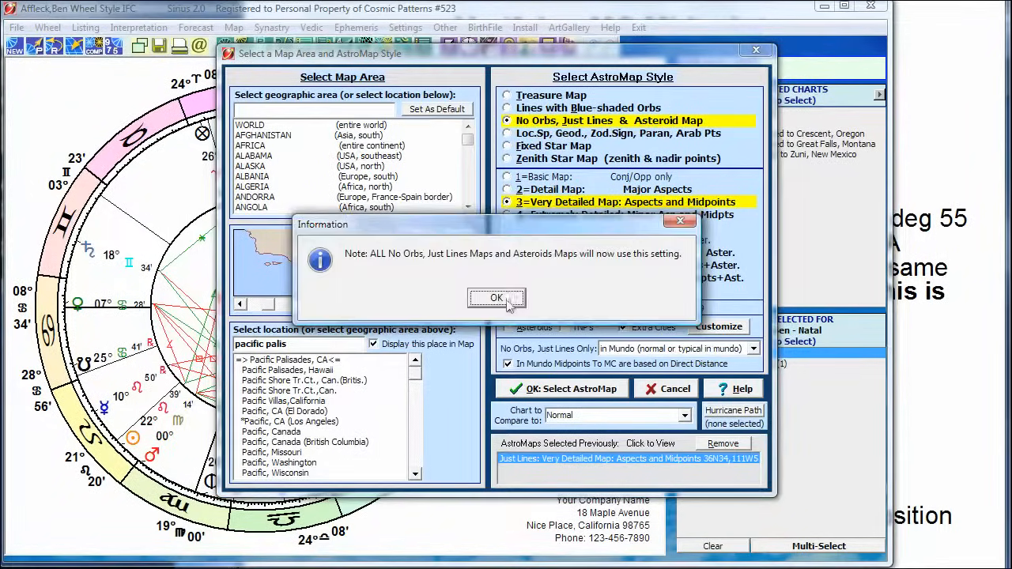
{"action": "left_click", "coordinate": [515, 299]}
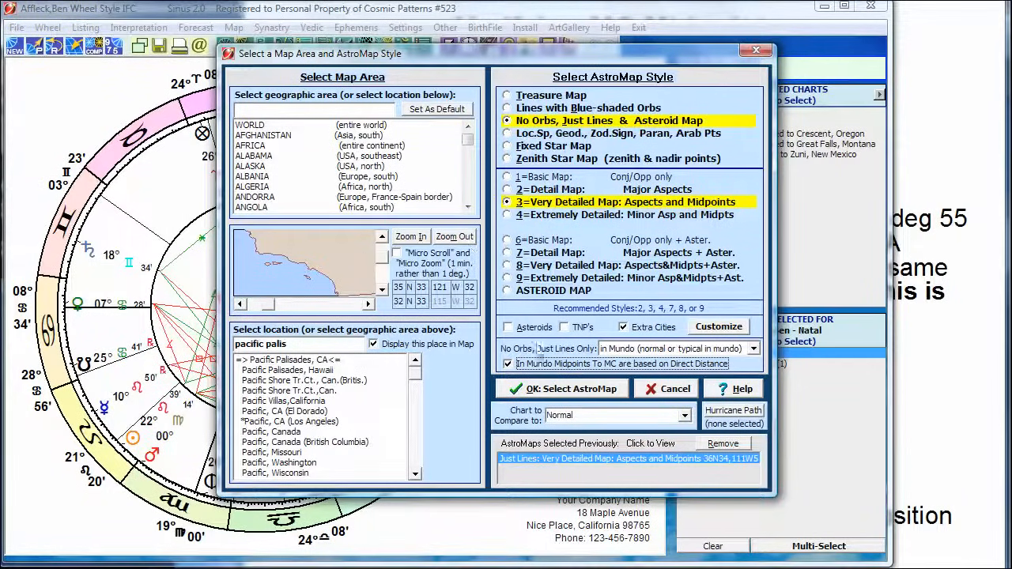
{"action": "left_click", "coordinate": [563, 390]}
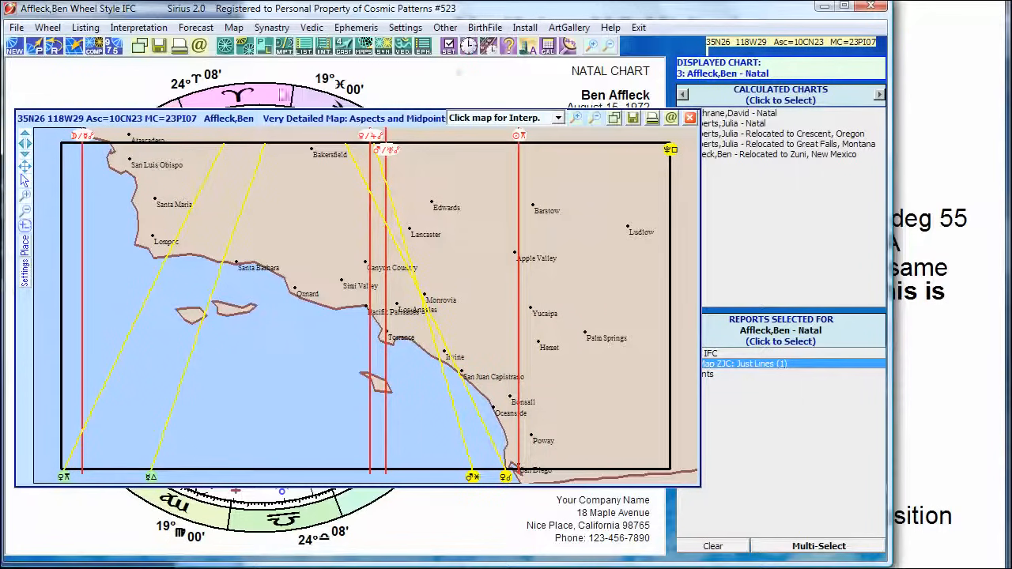
Generate the natal chart's midpoint listing with the advanced midpoint calculation set to Direct Distance and the other midpoint settings kept.
{"action": "left_click", "coordinate": [285, 46]}
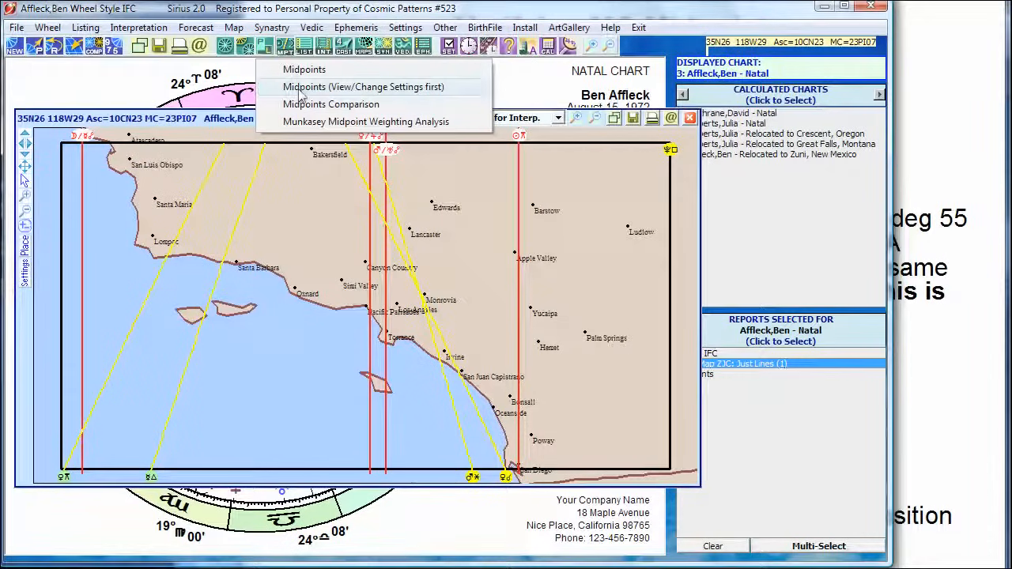
{"action": "left_click", "coordinate": [387, 93]}
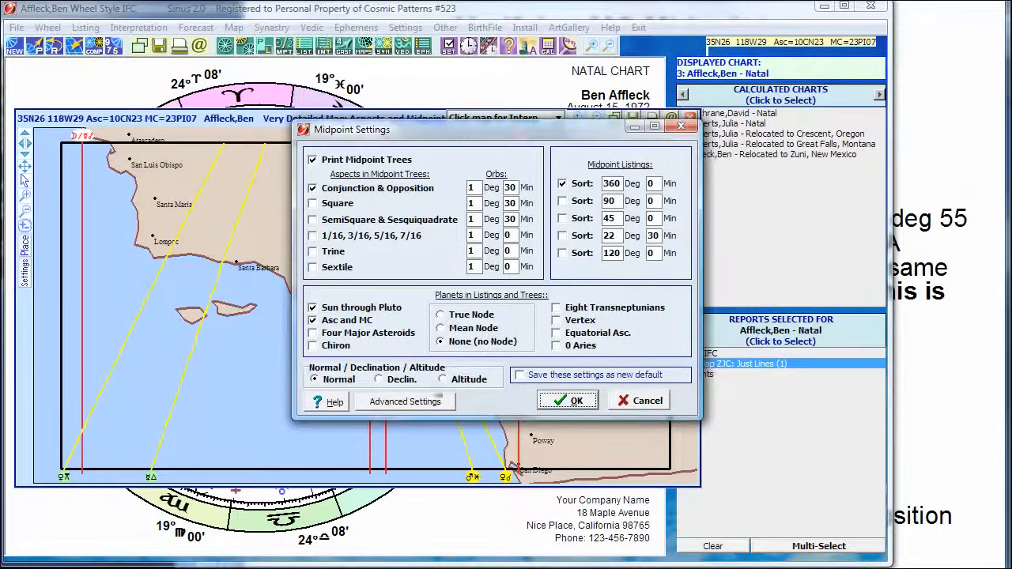
{"action": "left_click", "coordinate": [403, 403]}
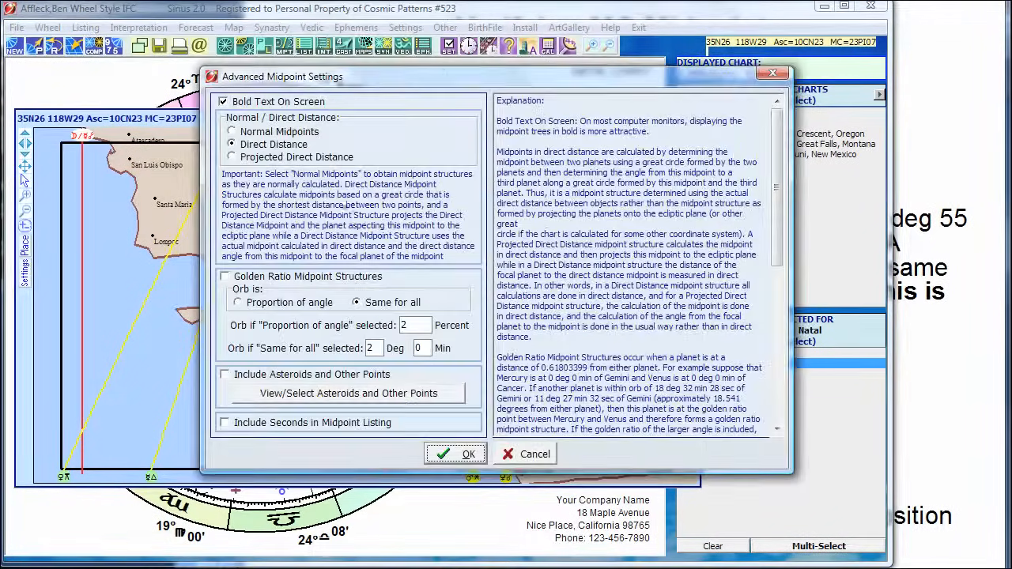
{"action": "left_click", "coordinate": [255, 133]}
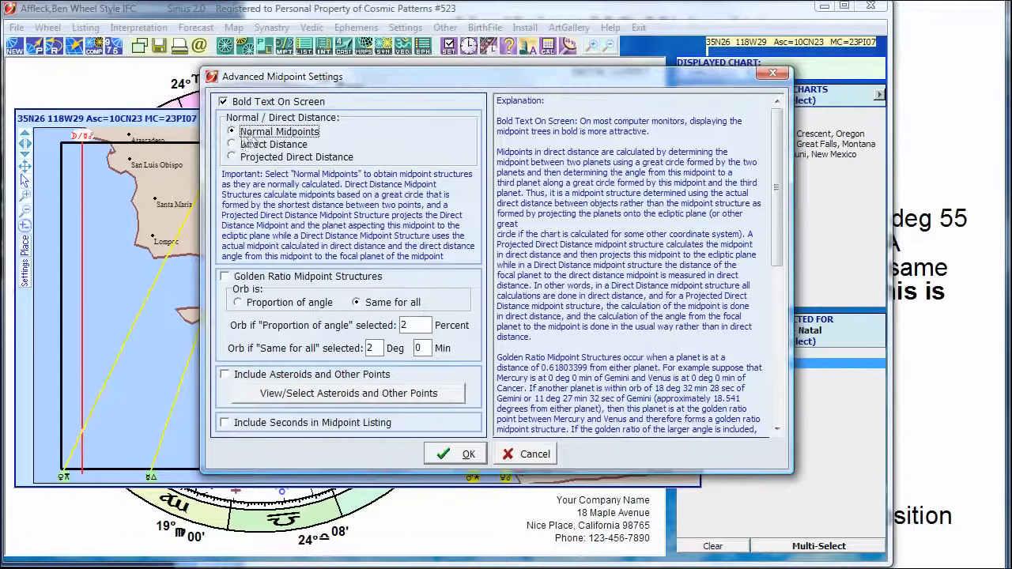
{"action": "left_click", "coordinate": [255, 146]}
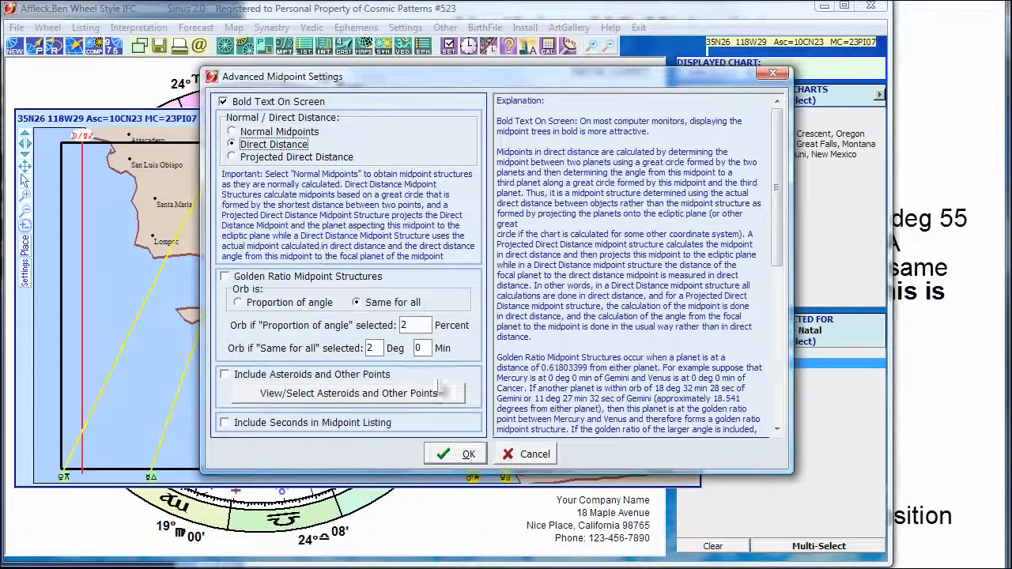
{"action": "left_click", "coordinate": [463, 455]}
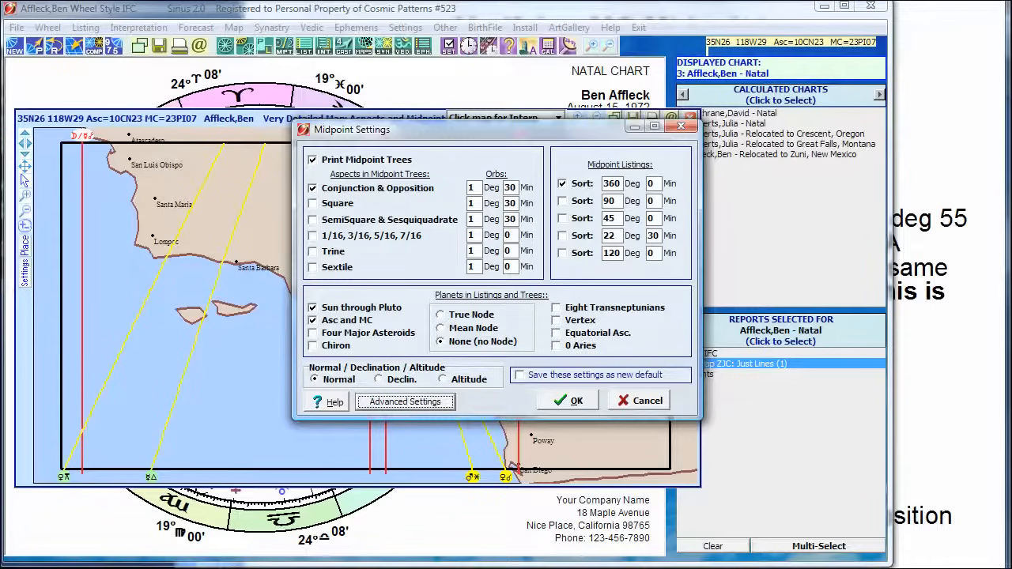
{"action": "left_click", "coordinate": [573, 401]}
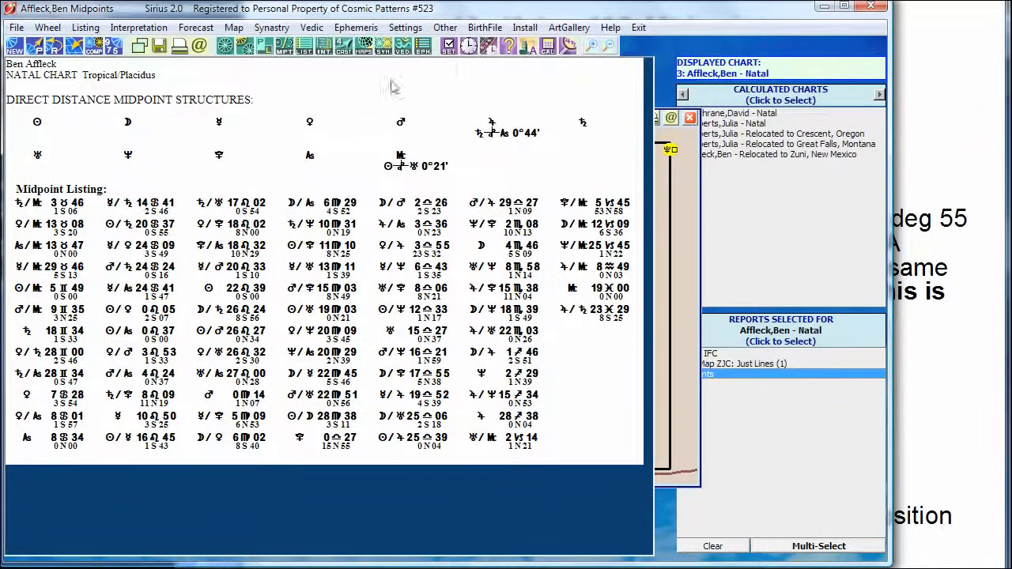
Bring up the calculator and enter the Venus/Jupiter midpoint's longitude of 183°55' in the right ascension/declination converter.
{"action": "left_click", "coordinate": [449, 48]}
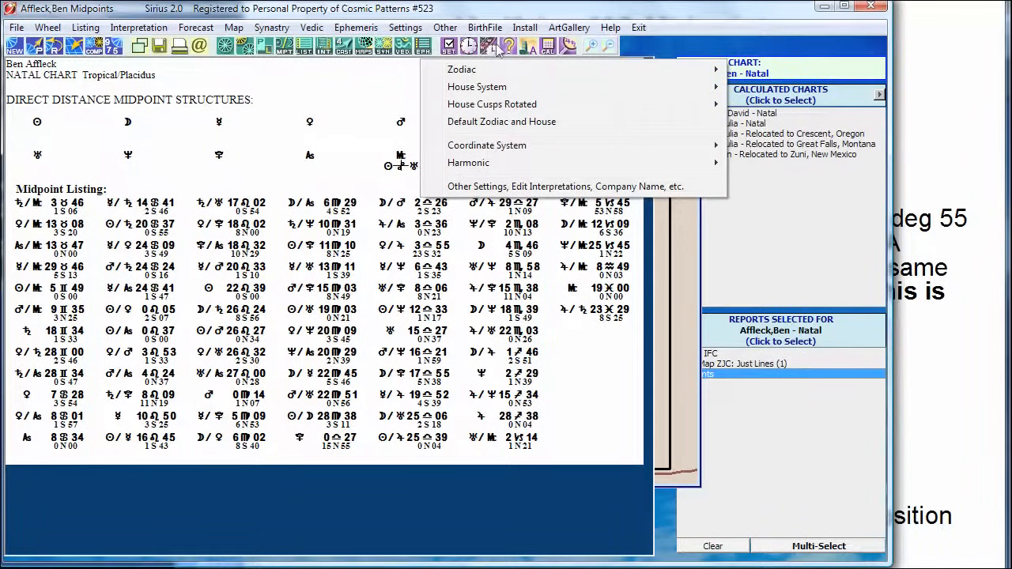
{"action": "left_click", "coordinate": [547, 47]}
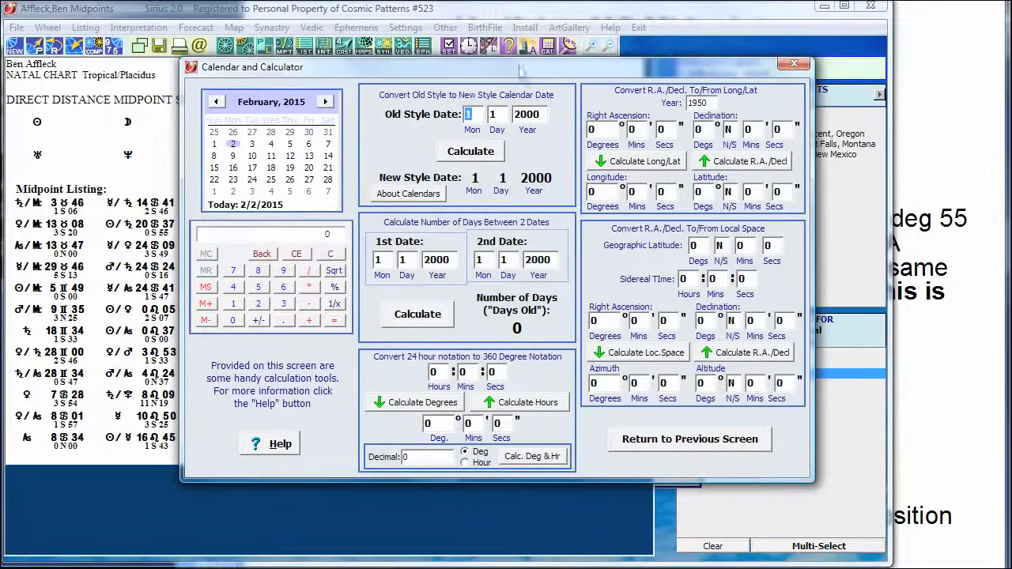
{"action": "left_click_drag", "start_coordinate": [521, 71], "coordinate": [793, 105]}
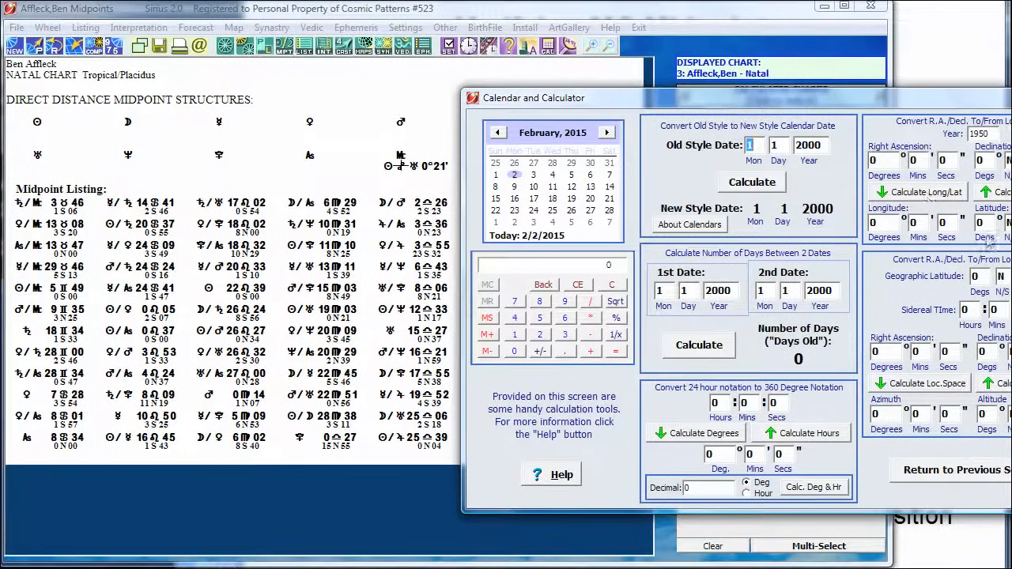
{"action": "left_click", "coordinate": [879, 222]}
{"action": "type", "text": "55"}
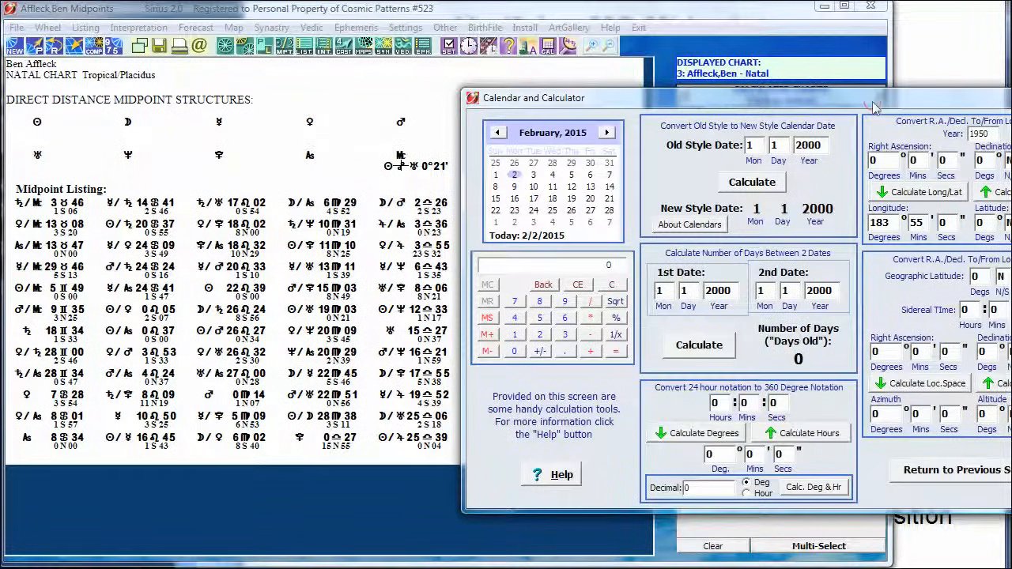
{"action": "left_click_drag", "start_coordinate": [825, 105], "coordinate": [643, 107]}
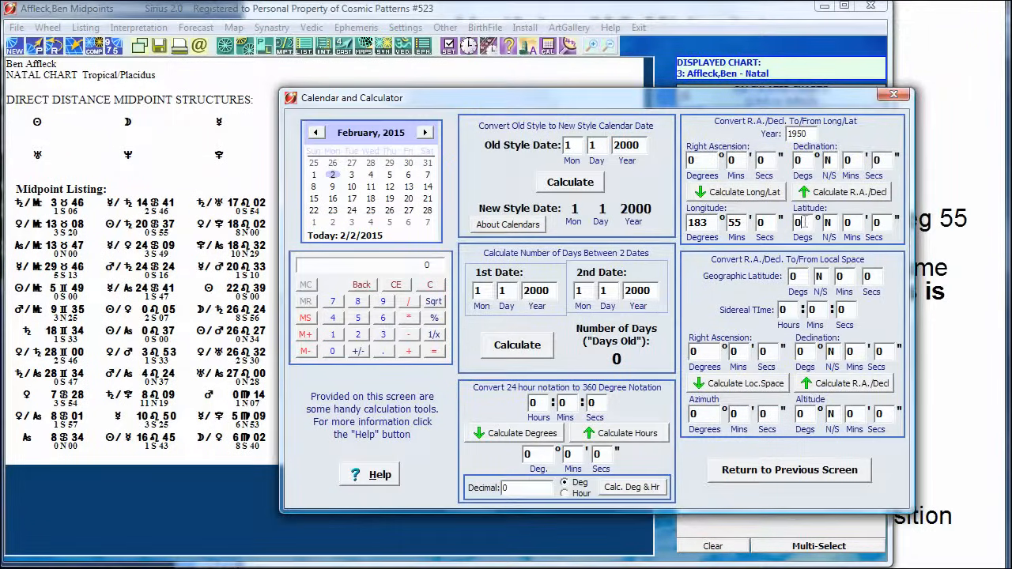
Enter latitude 23° S 32' for the Venus/Jupiter midpoint and calculate its right ascension and declination.
{"action": "left_click", "coordinate": [795, 224]}
{"action": "type", "text": "23"}
{"action": "key", "text": "Tab"}
{"action": "type", "text": "S"}
{"action": "left_click", "coordinate": [810, 194]}
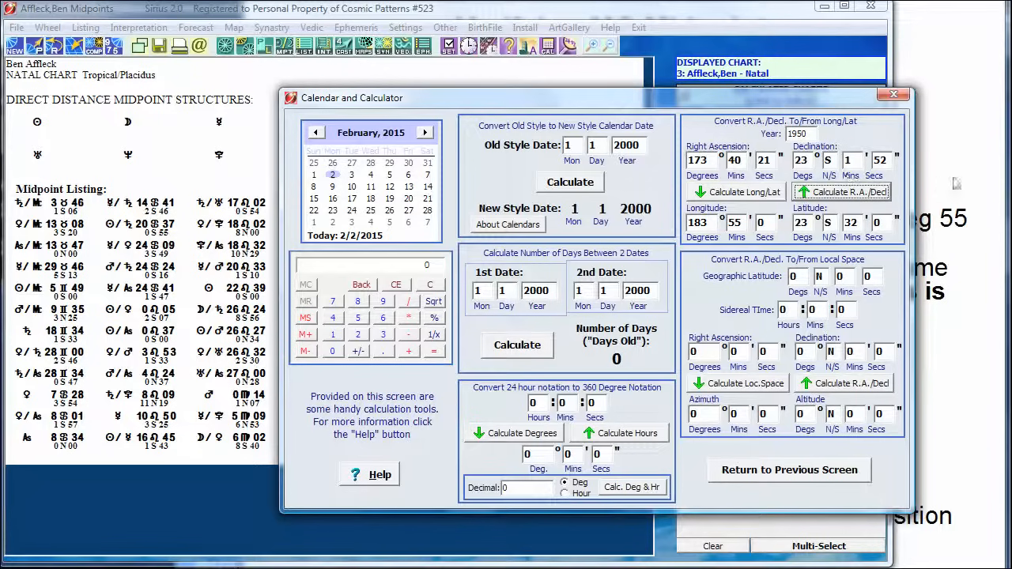
Compare the Venus/Jupiter right ascension with the Verifying MC Midpoints slide and close the calculator.
{"action": "left_click", "coordinate": [959, 173]}
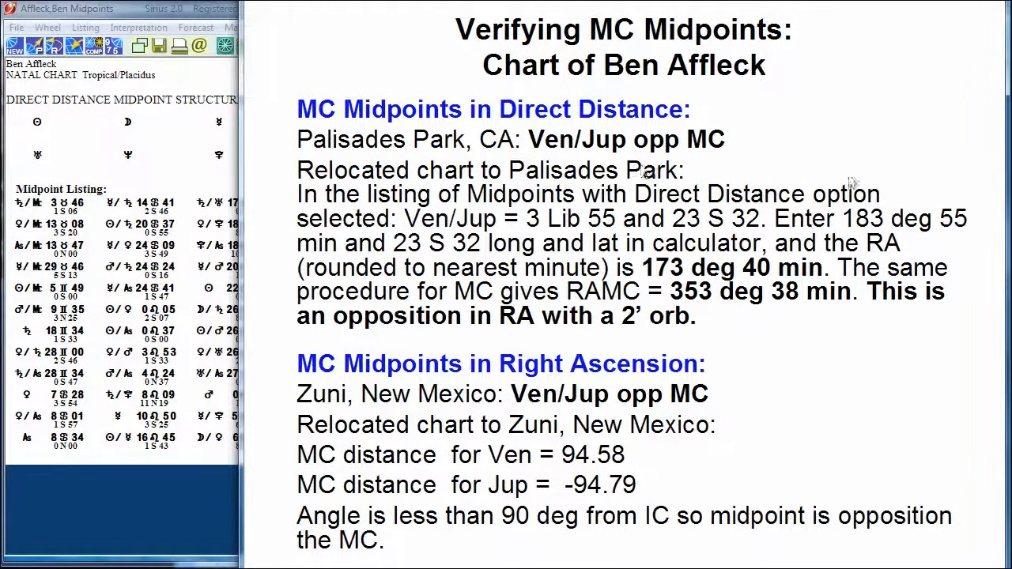
{"action": "left_click", "coordinate": [182, 16]}
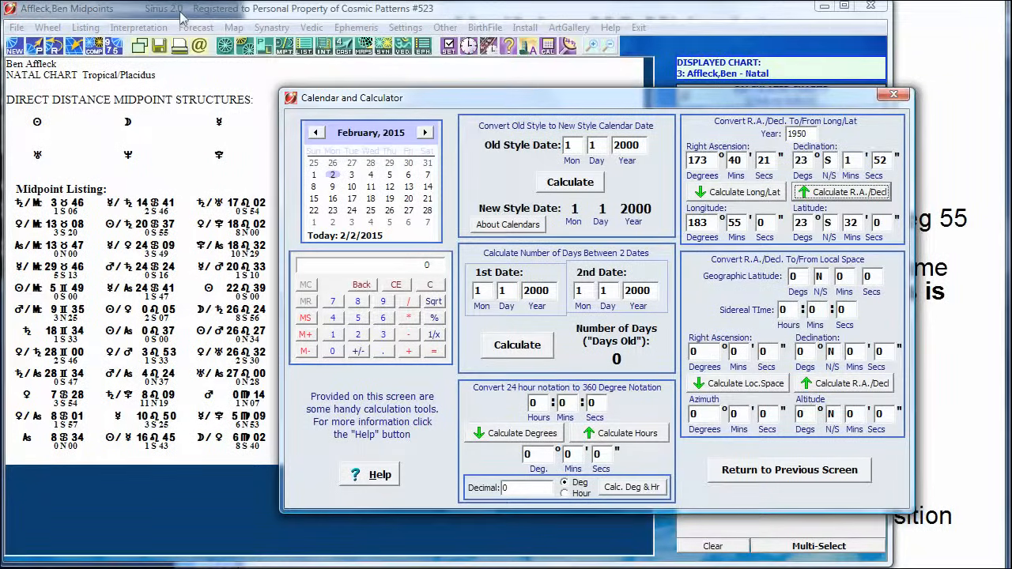
{"action": "left_click", "coordinate": [755, 471]}
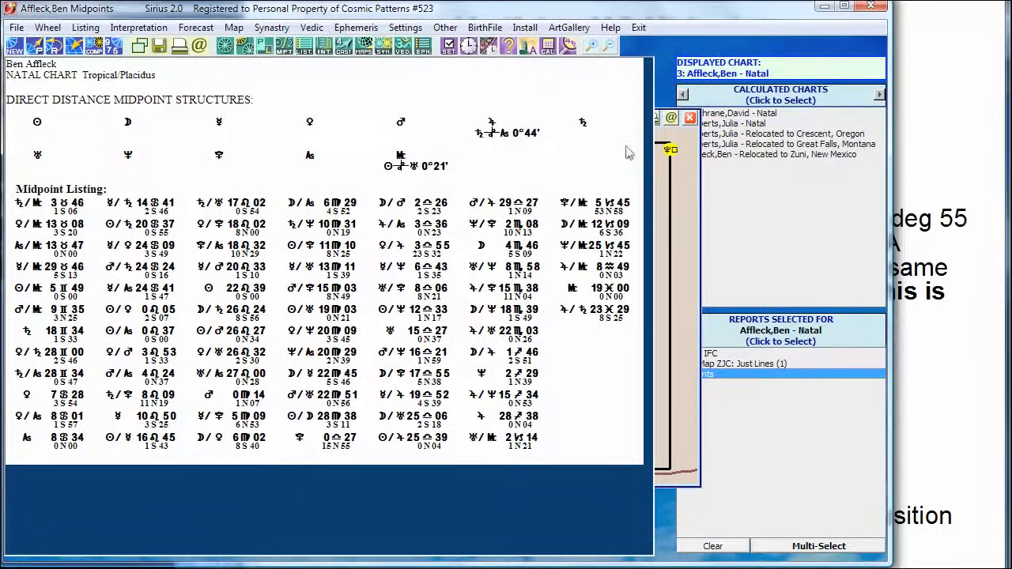
Relocate Ben Affleck's natal chart to Pacific Palisades, CA and display the relocated wheel.
{"action": "left_click", "coordinate": [75, 48]}
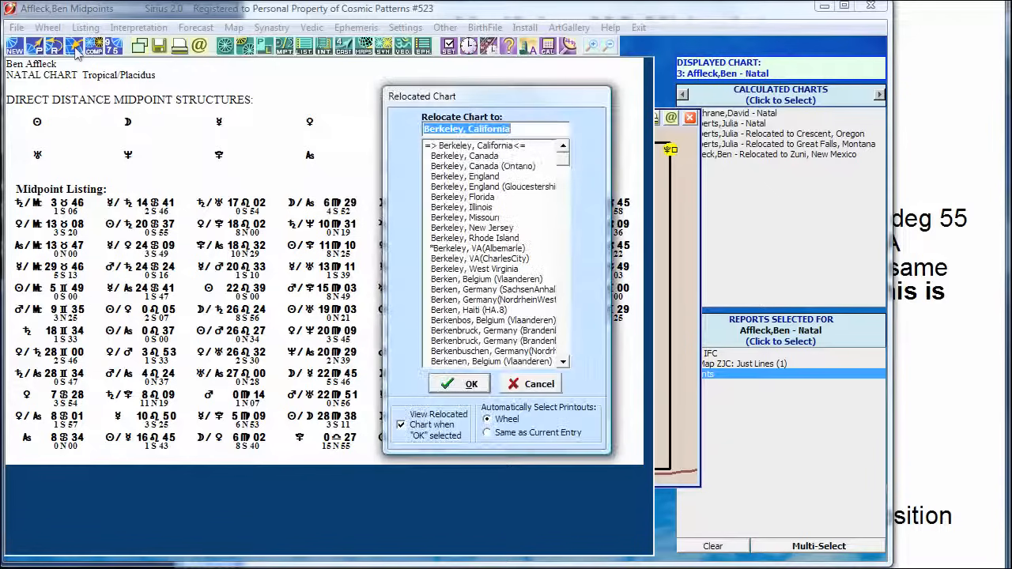
{"action": "type", "text": "pali"}
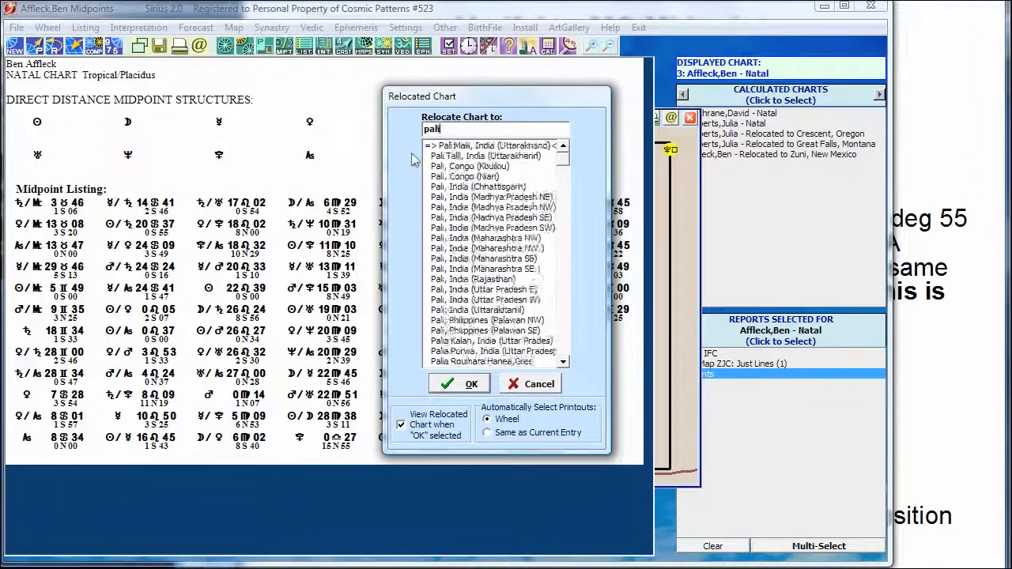
{"action": "type", "text": "sades park"}
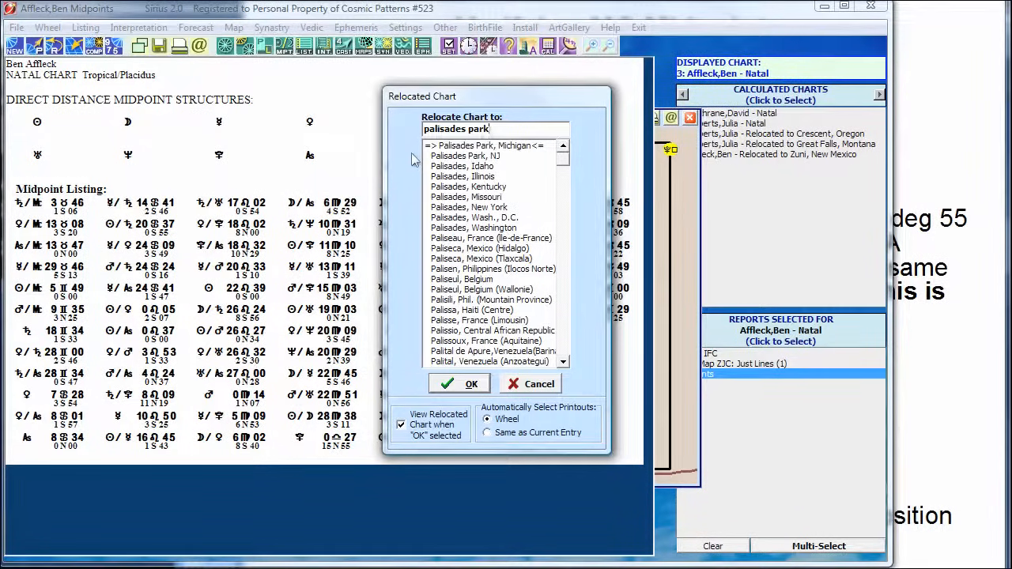
{"action": "key", "text": "BackSpace"}
{"action": "key", "text": "BackSpace"}
{"action": "key", "text": "BackSpace"}
{"action": "key", "text": "BackSpace"}
{"action": "key", "text": "BackSpace"}
{"action": "key", "text": "BackSpace"}
{"action": "key", "text": "BackSpace"}
{"action": "key", "text": "BackSpace"}
{"action": "key", "text": "BackSpace"}
{"action": "key", "text": "BackSpace"}
{"action": "key", "text": "BackSpace"}
{"action": "key", "text": "BackSpace"}
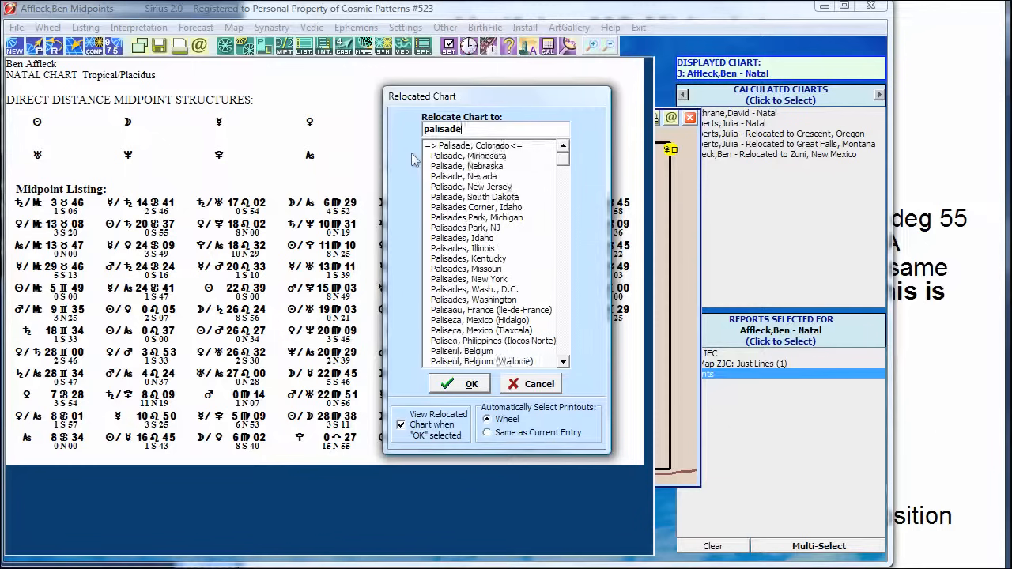
{"action": "type", "text": "cific palisa"}
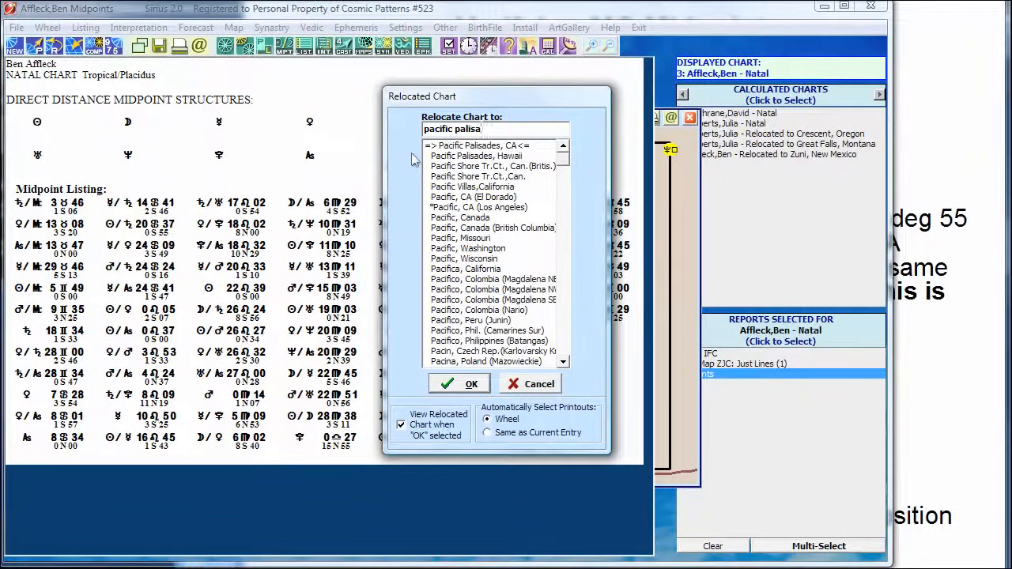
{"action": "left_click", "coordinate": [483, 147]}
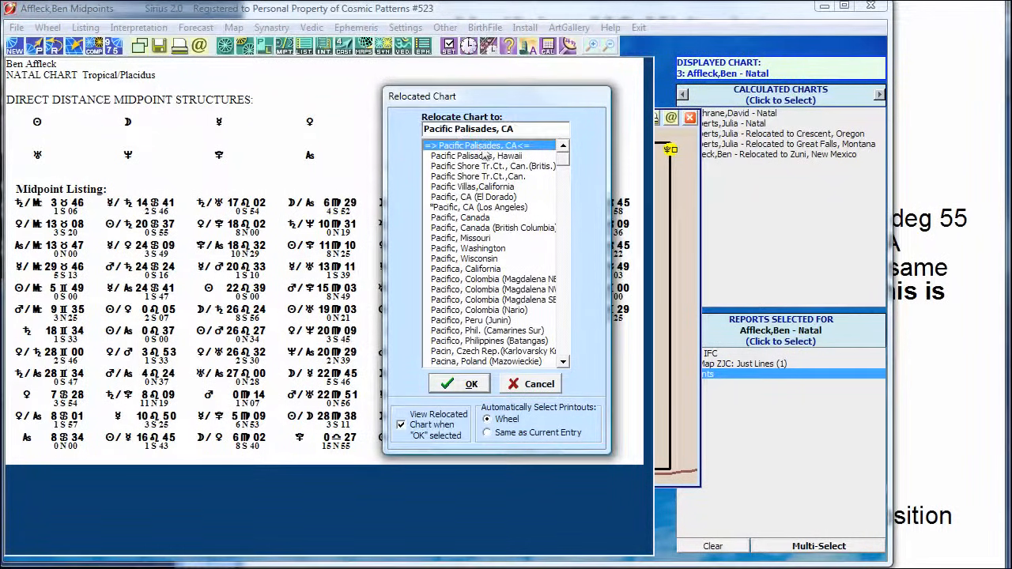
{"action": "left_click", "coordinate": [470, 384]}
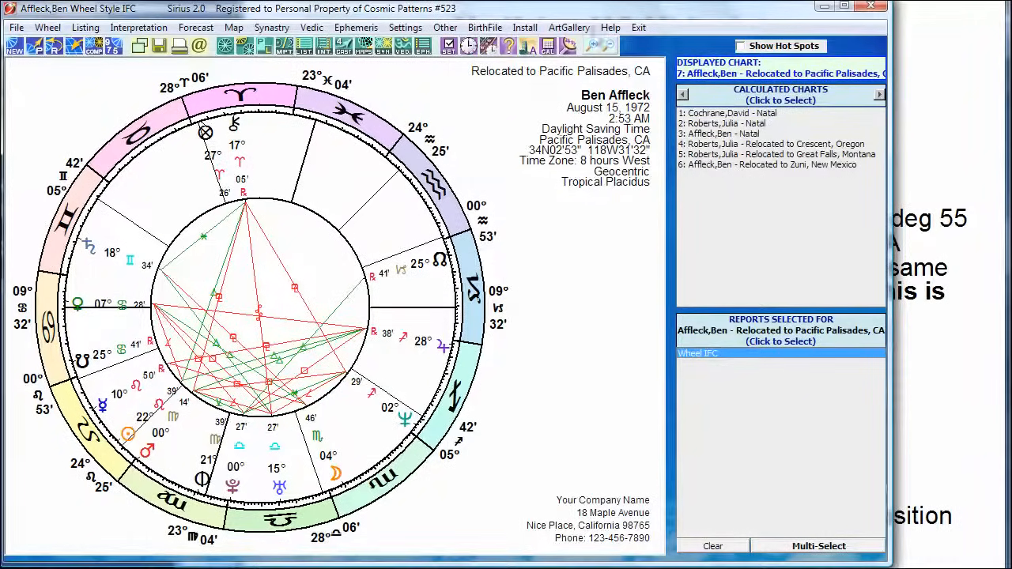
Calculate the relocated MC's right ascension and declination in the calculator from longitude 353°04' and latitude 0°.
{"action": "left_click", "coordinate": [547, 46]}
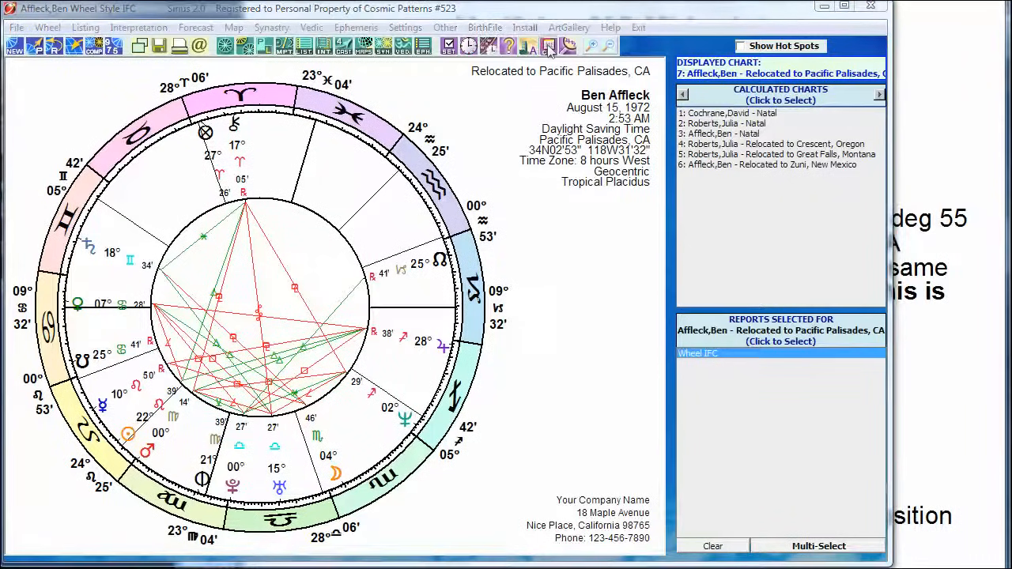
{"action": "left_click_drag", "start_coordinate": [472, 70], "coordinate": [468, 135]}
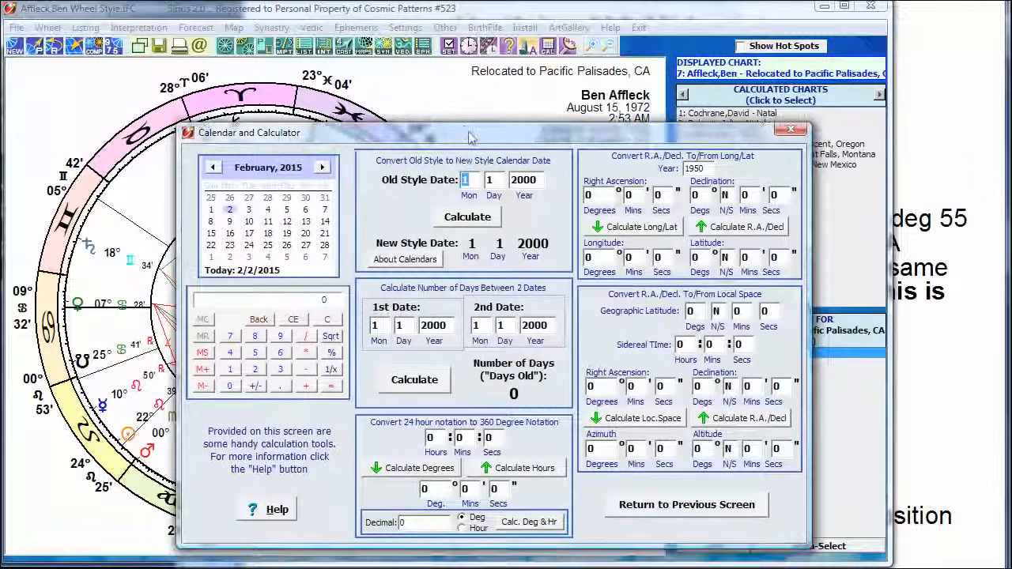
{"action": "left_click", "coordinate": [595, 254]}
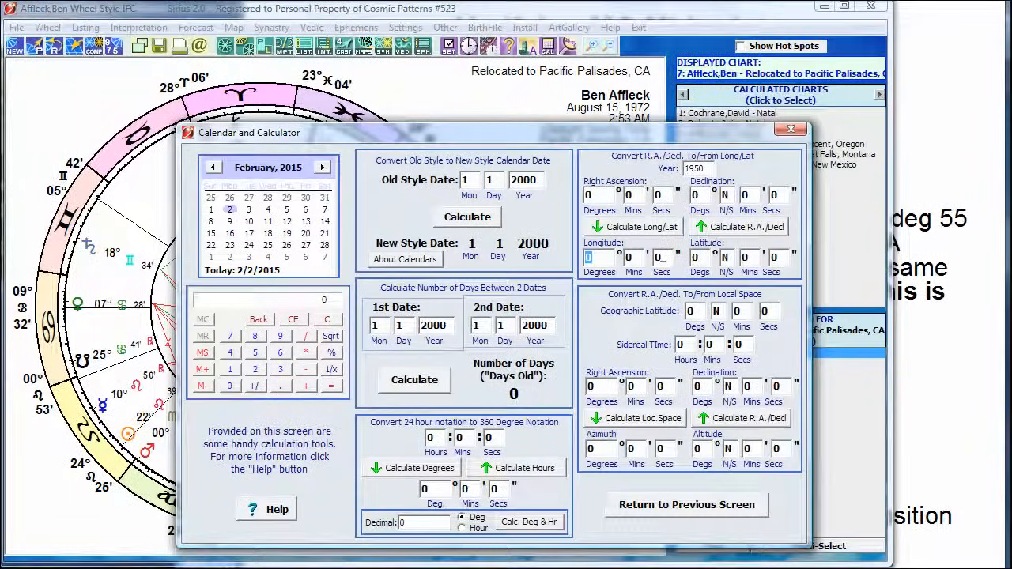
{"action": "key", "text": "BackSpace"}
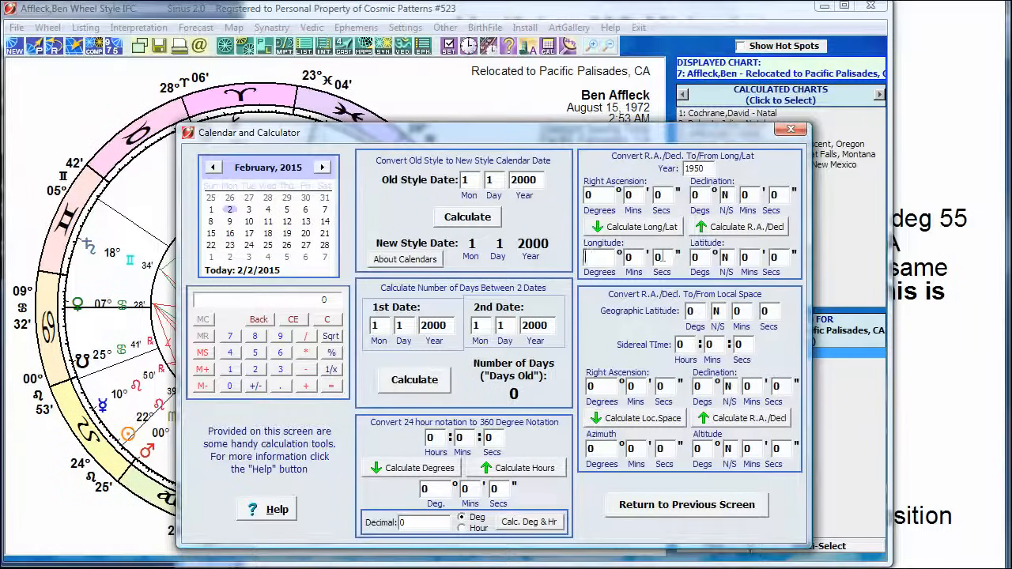
{"action": "type", "text": "353"}
{"action": "key", "text": "Tab"}
{"action": "left_click", "coordinate": [743, 227]}
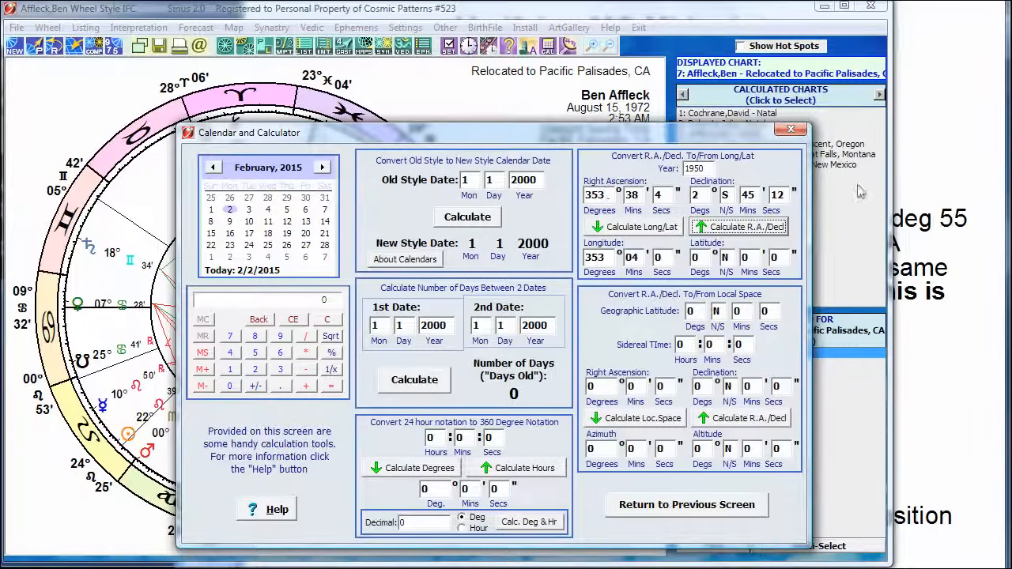
Check the MC's right ascension against the direct distance section of the slide, closing the calculator when done.
{"action": "left_click", "coordinate": [914, 184]}
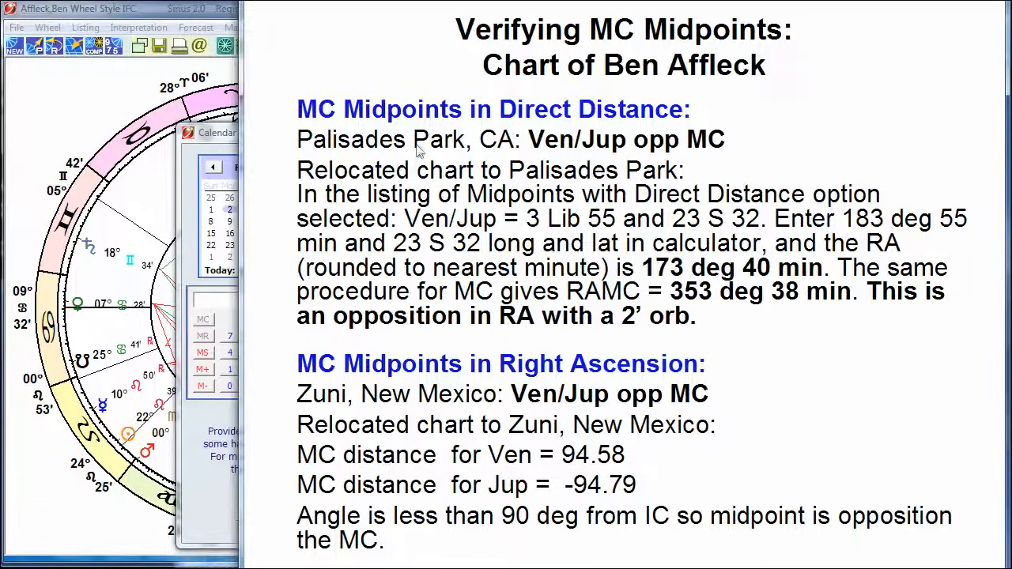
{"action": "left_click", "coordinate": [777, 564]}
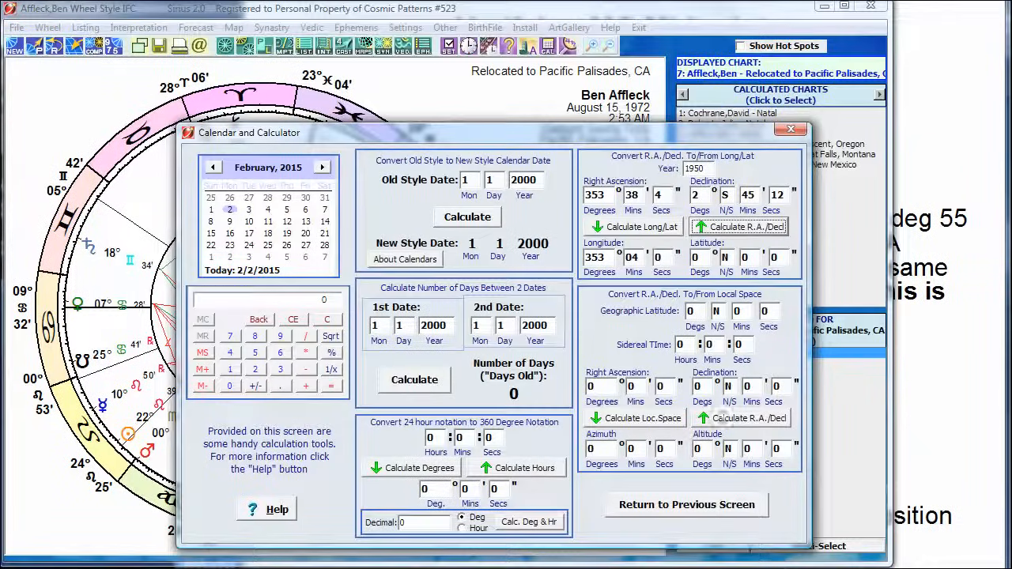
{"action": "left_click", "coordinate": [715, 506]}
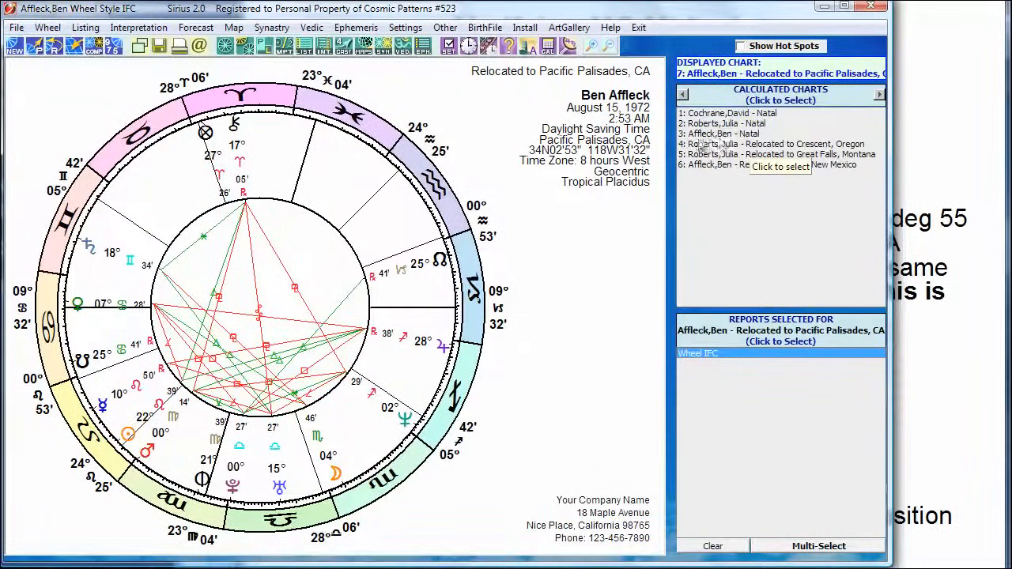
Reopen the AstroMap of Ben Affleck's natal chart and compare the Venus/Jupiter line near Pacific Palisades with the slide.
{"action": "left_click", "coordinate": [721, 134]}
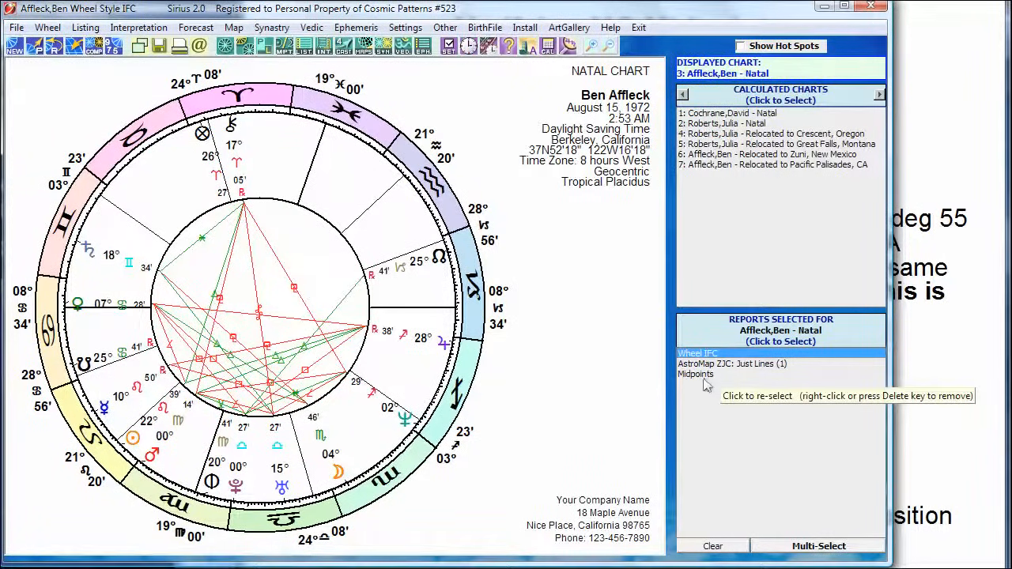
{"action": "left_click", "coordinate": [726, 367]}
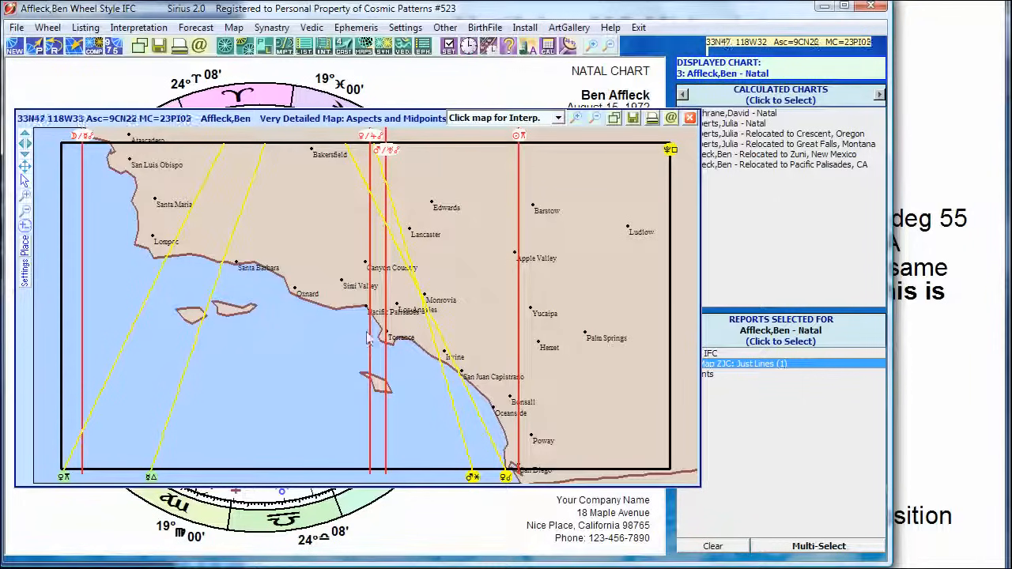
{"action": "left_click", "coordinate": [908, 123]}
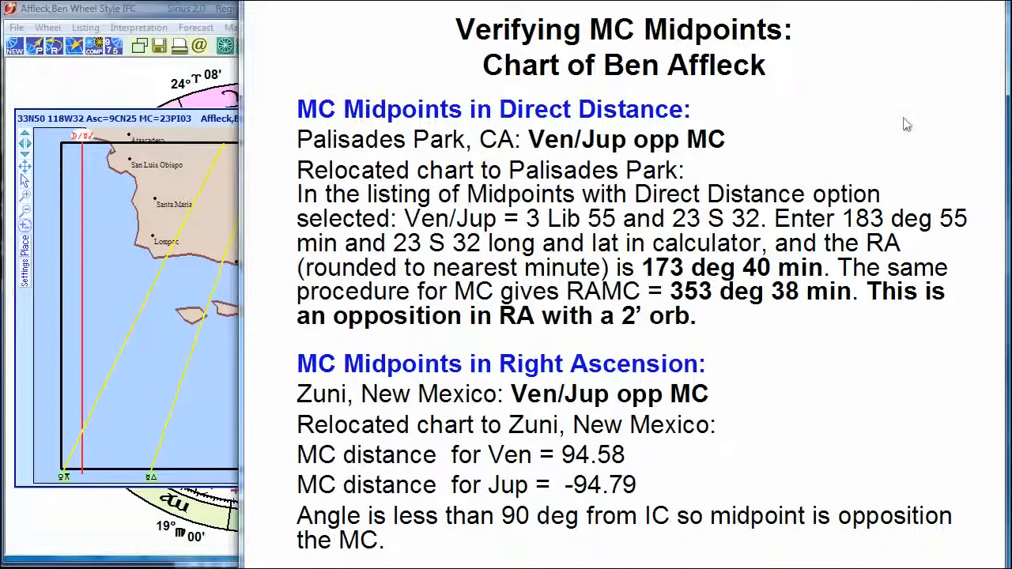
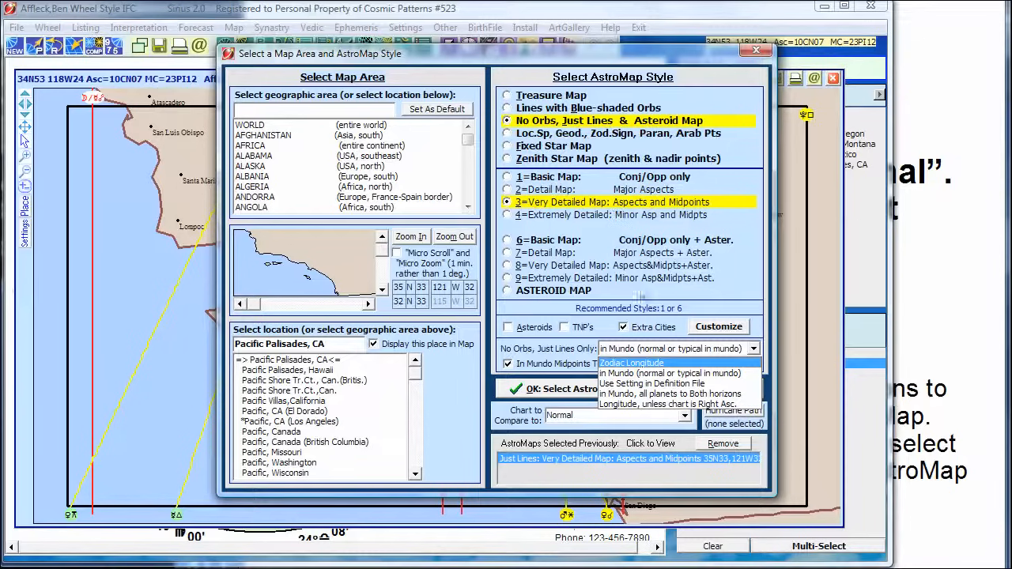
Set the Just Lines maps to in Mundo (normal or typical in mundo) and redisplay Ben Affleck's AstroMap.
{"action": "left_click", "coordinate": [656, 374]}
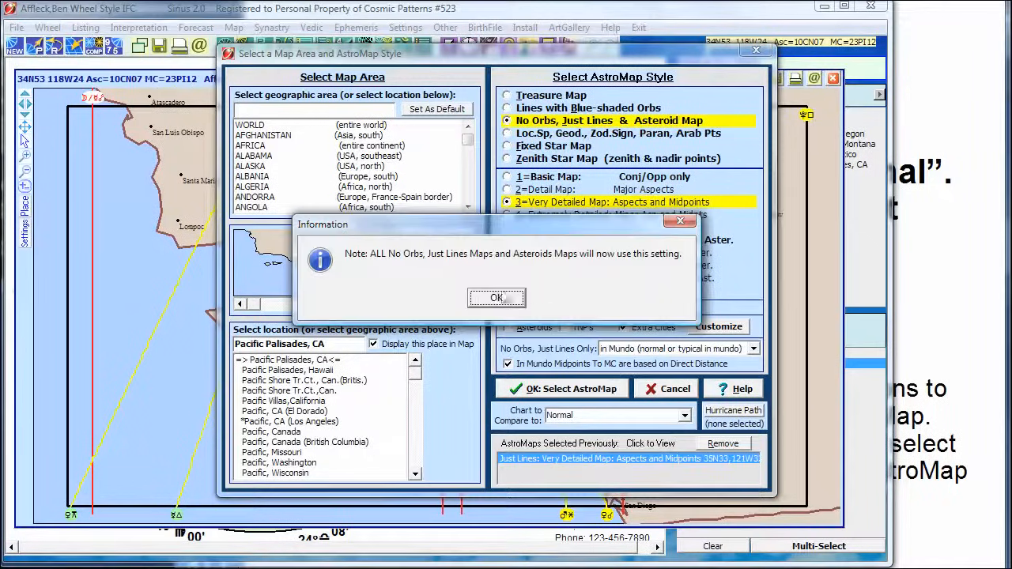
{"action": "left_click", "coordinate": [507, 323]}
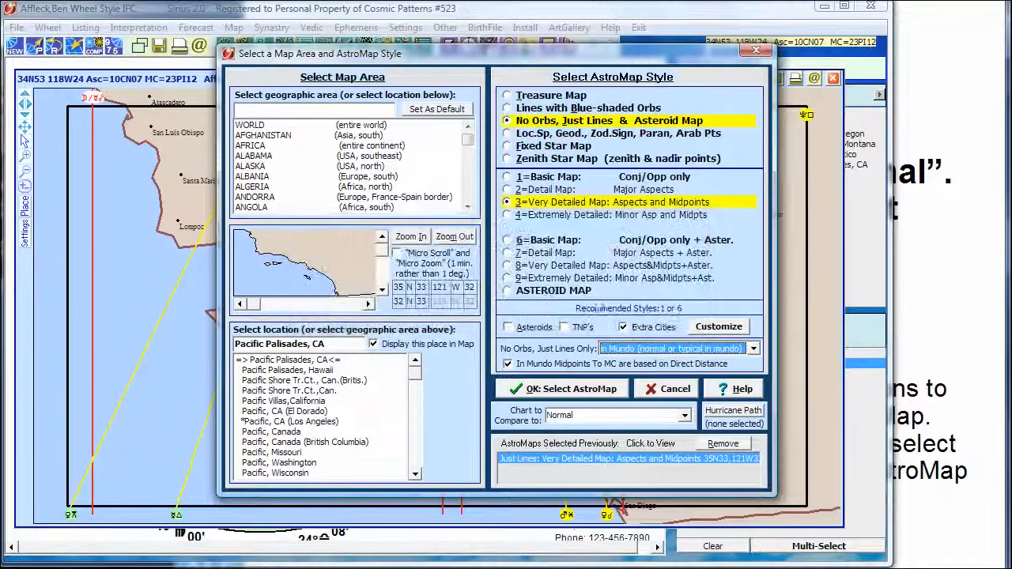
{"action": "left_click", "coordinate": [556, 391]}
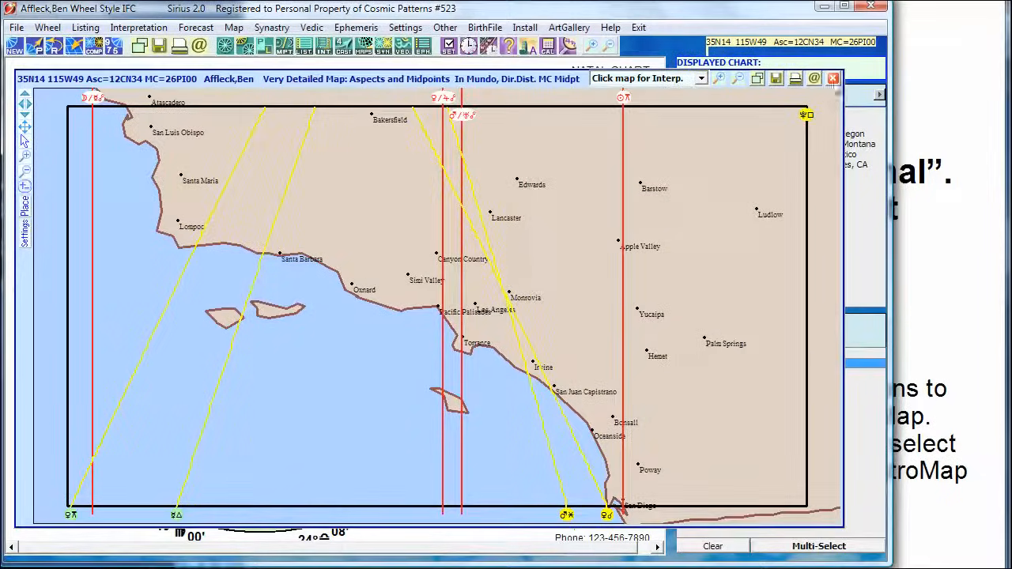
Close Ben Affleck's AstroMap and open the third Just Lines AstroMap of Julia Roberts' natal chart.
{"action": "left_click", "coordinate": [833, 78]}
{"action": "left_click", "coordinate": [720, 124]}
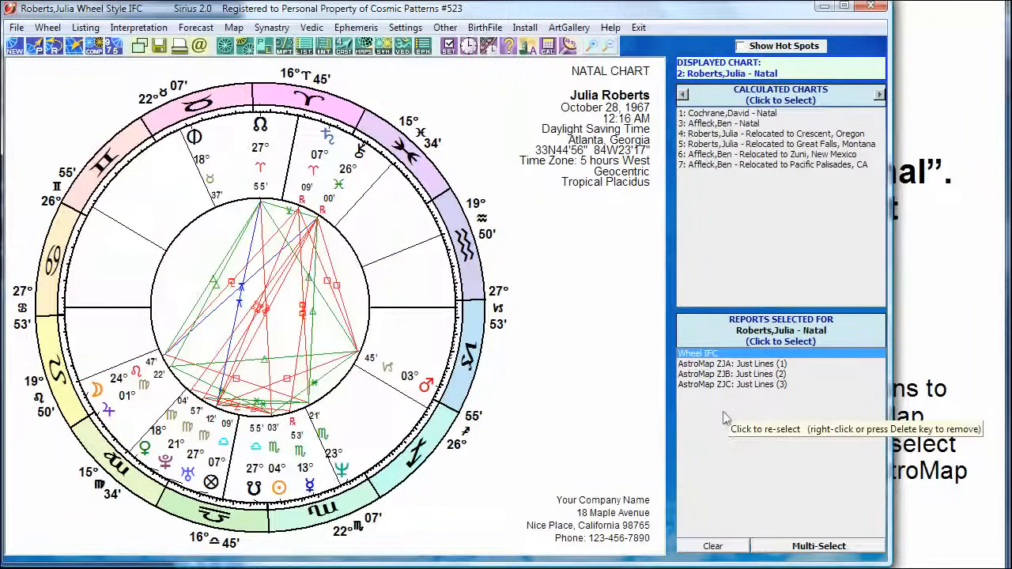
{"action": "left_click", "coordinate": [725, 384]}
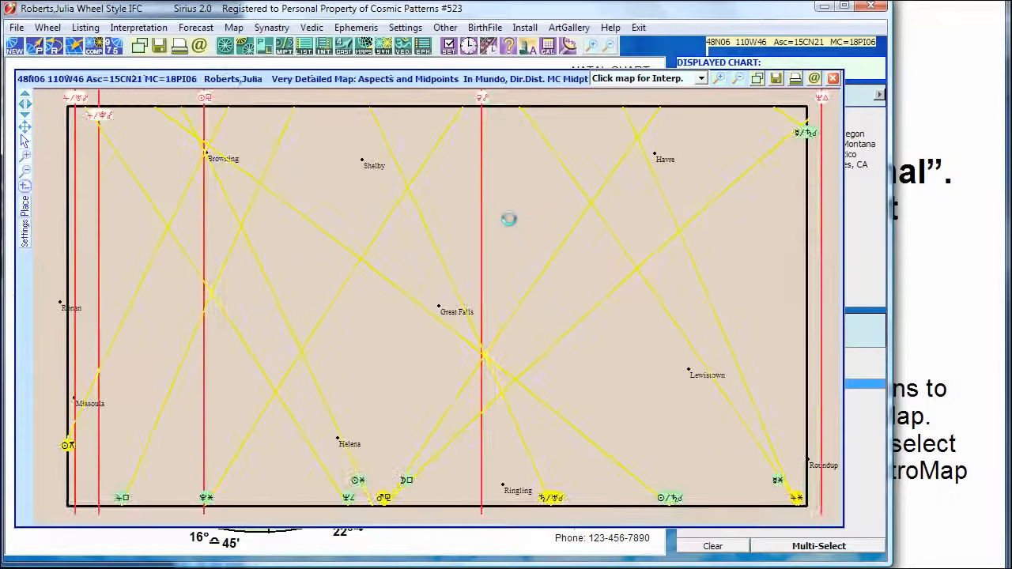
Change the map location from Great Falls to Crescent, Oregon and zoom the map area in to its minimum size.
{"action": "right_click", "coordinate": [426, 190]}
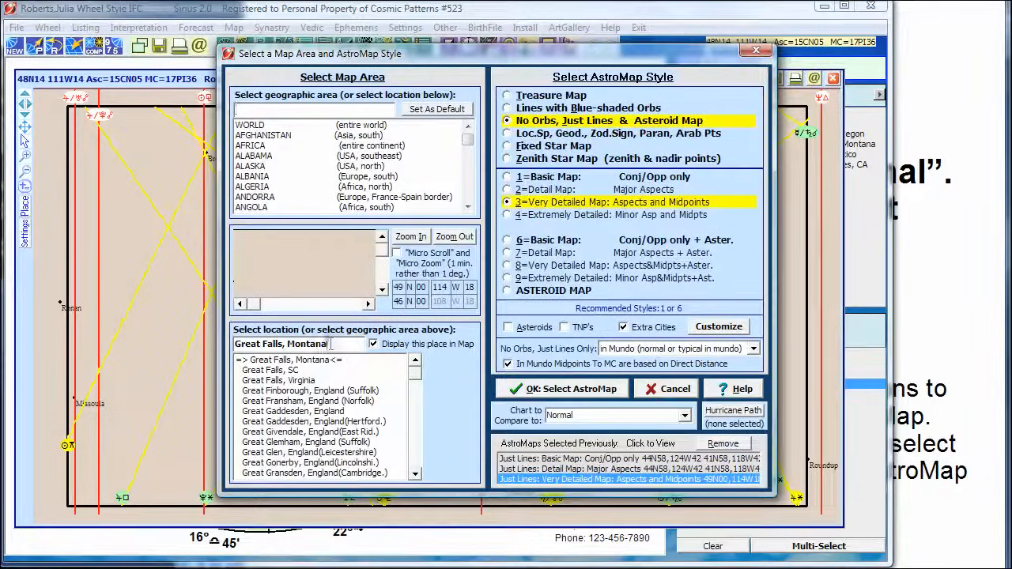
{"action": "left_click_drag", "start_coordinate": [332, 343], "coordinate": [195, 341]}
{"action": "type", "text": "c"}
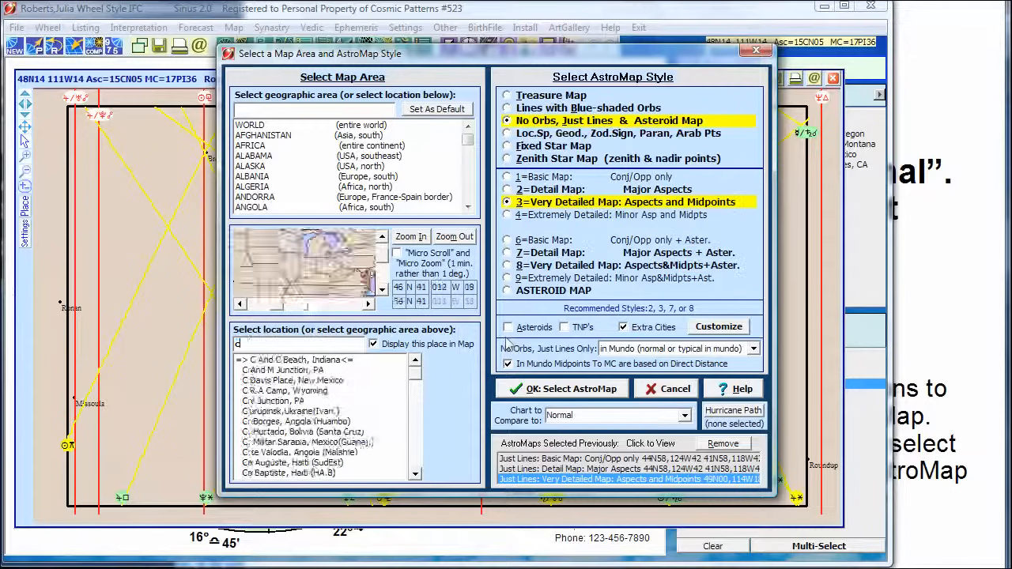
{"action": "type", "text": "rescent, ore"}
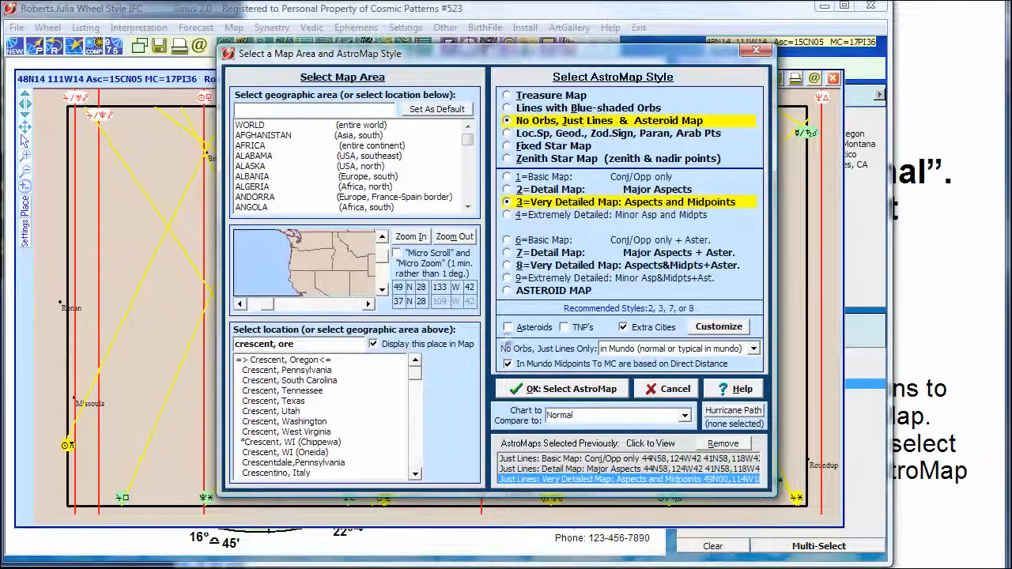
{"action": "left_click", "coordinate": [411, 236]}
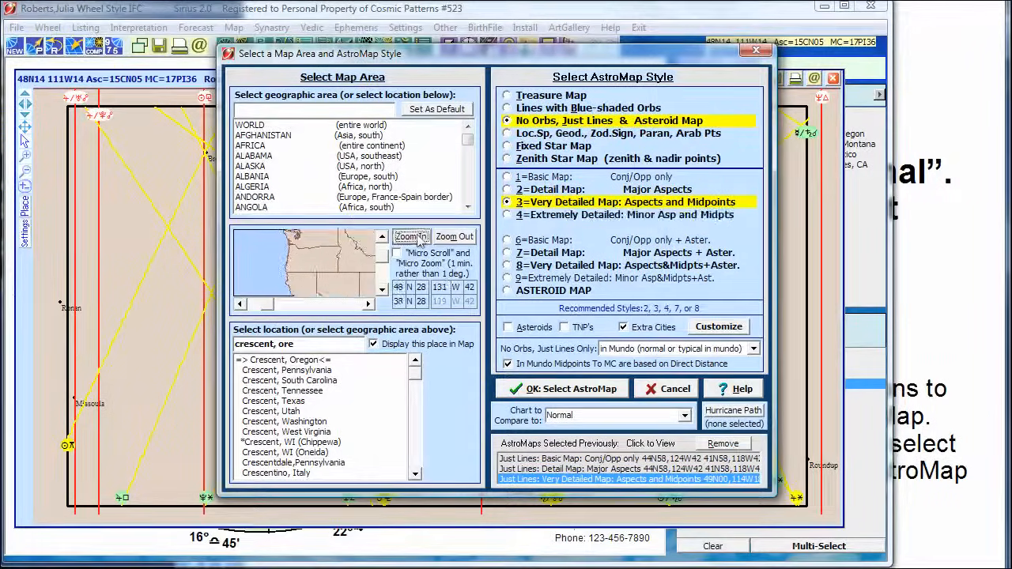
{"action": "left_click", "coordinate": [411, 236]}
{"action": "left_click", "coordinate": [411, 237]}
{"action": "left_click", "coordinate": [411, 236]}
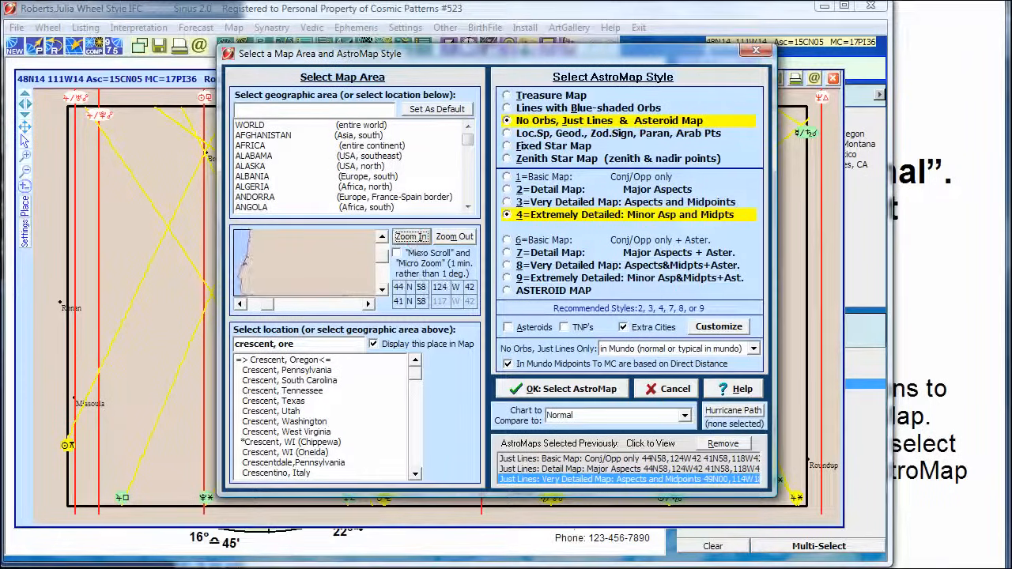
{"action": "left_click", "coordinate": [411, 236]}
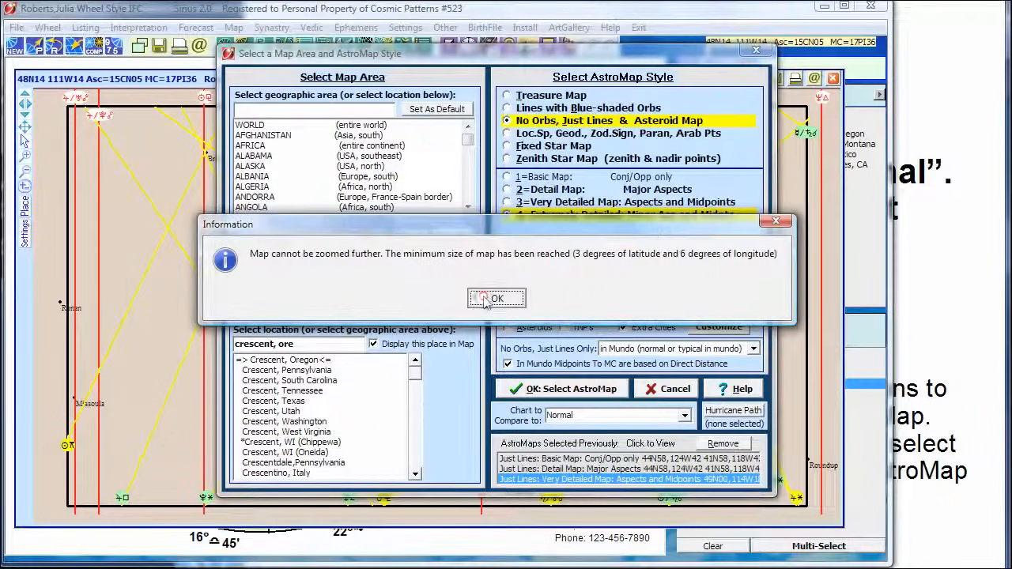
{"action": "left_click", "coordinate": [488, 357]}
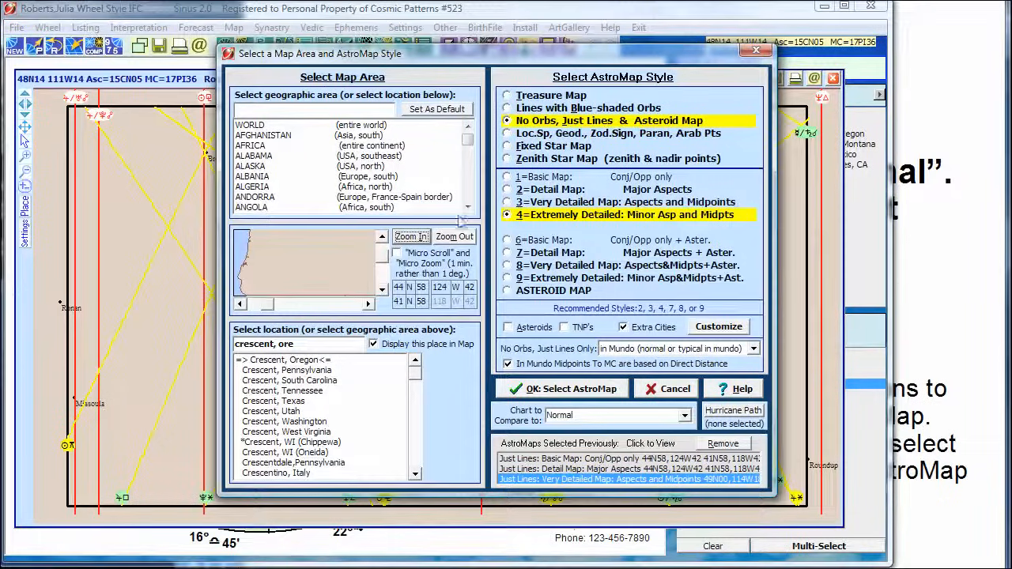
Choose the Detail Map: Major Aspects style and display the AstroMap around Crescent, Oregon.
{"action": "left_click", "coordinate": [574, 178]}
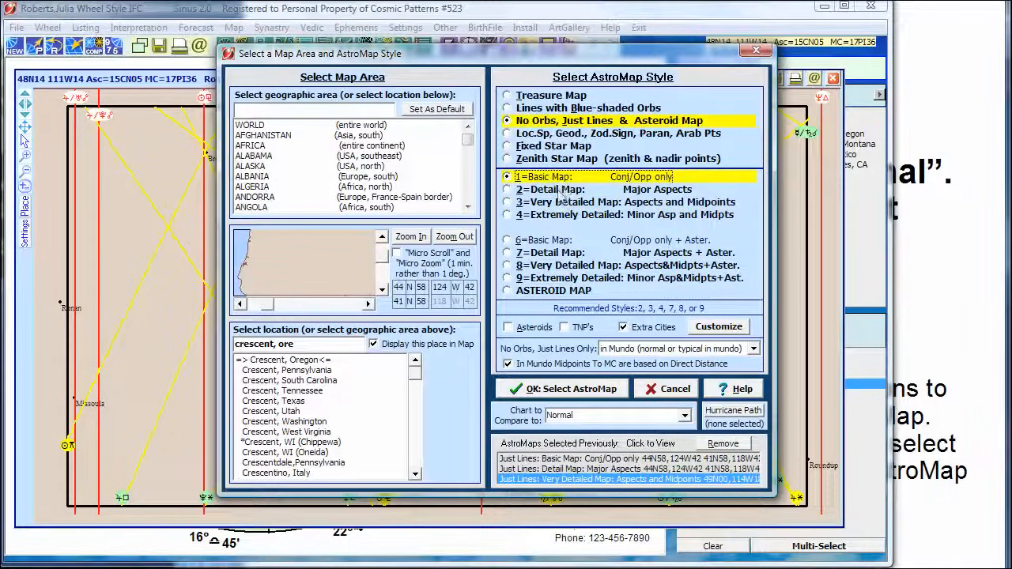
{"action": "left_click", "coordinate": [567, 190]}
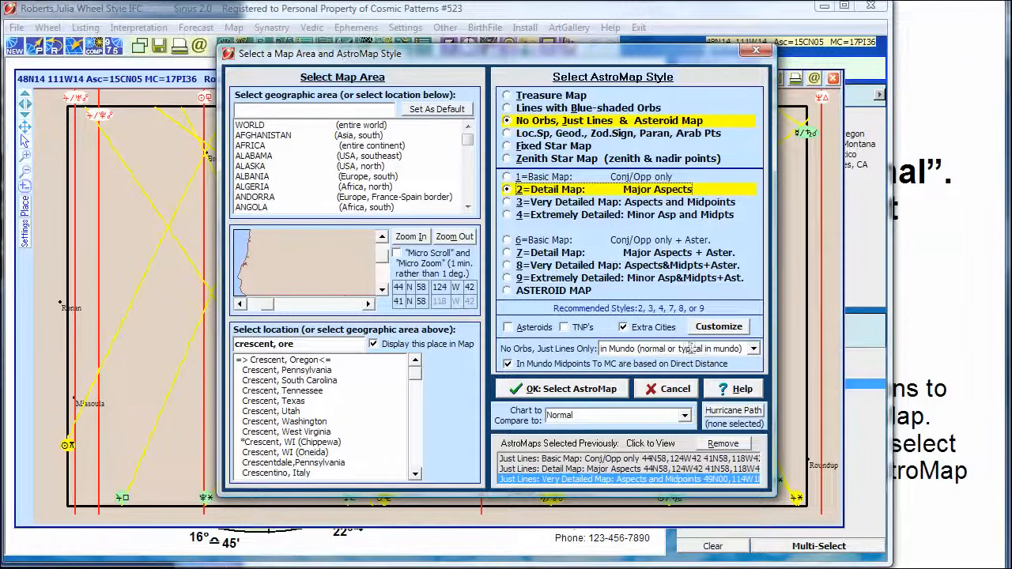
{"action": "left_click", "coordinate": [565, 387]}
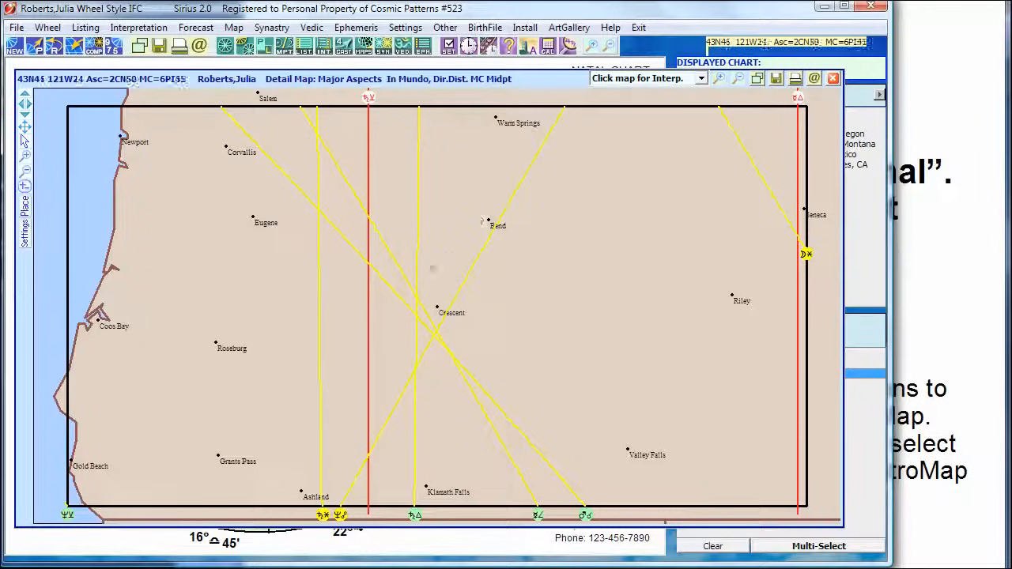
Display the Crescent AstroMap as a Basic Map with conjunctions and oppositions only, using in Mundo, all planets to Both horizons.
{"action": "right_click", "coordinate": [470, 235]}
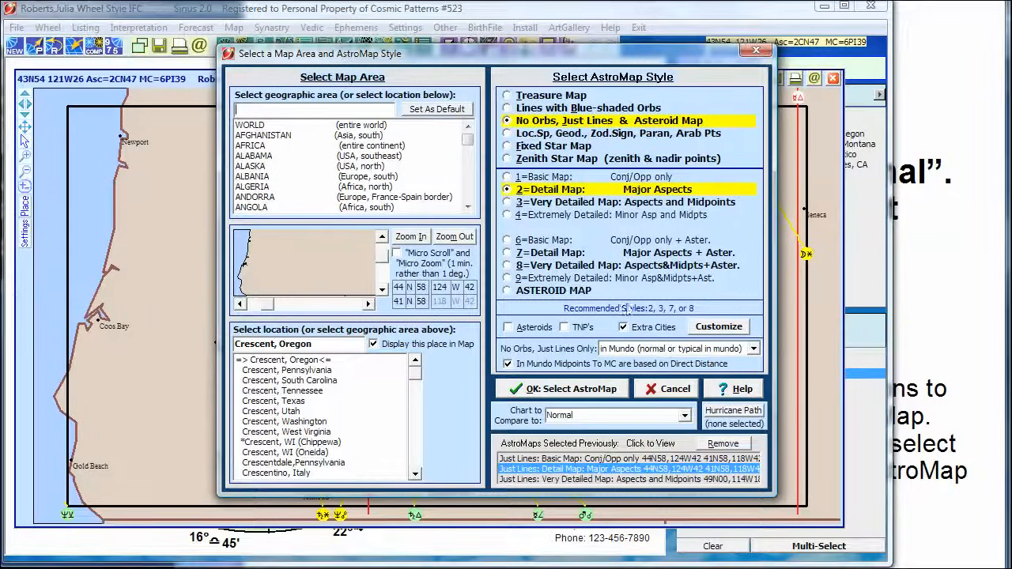
{"action": "left_click", "coordinate": [557, 180]}
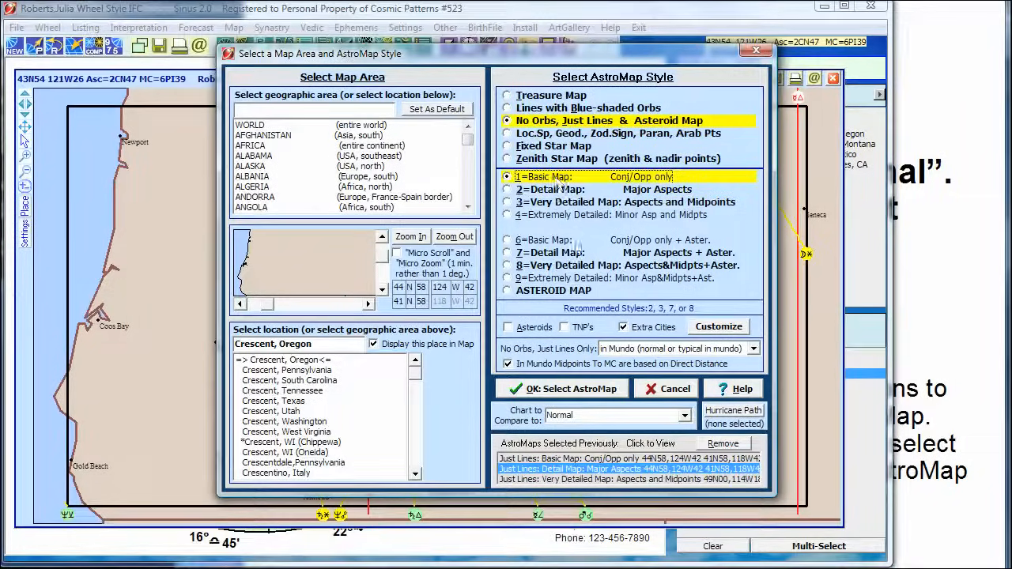
{"action": "left_click", "coordinate": [693, 357]}
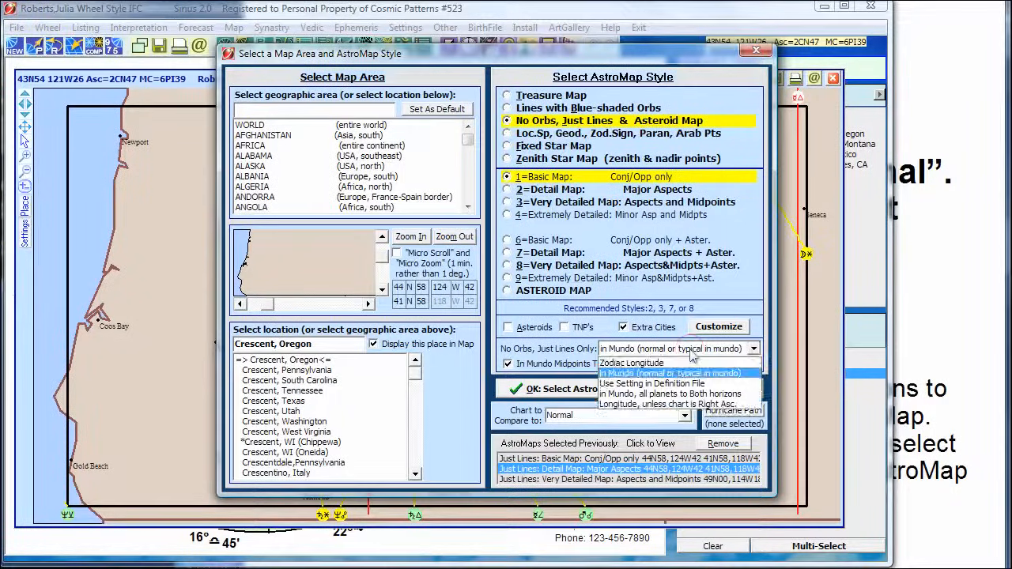
{"action": "left_click", "coordinate": [667, 399]}
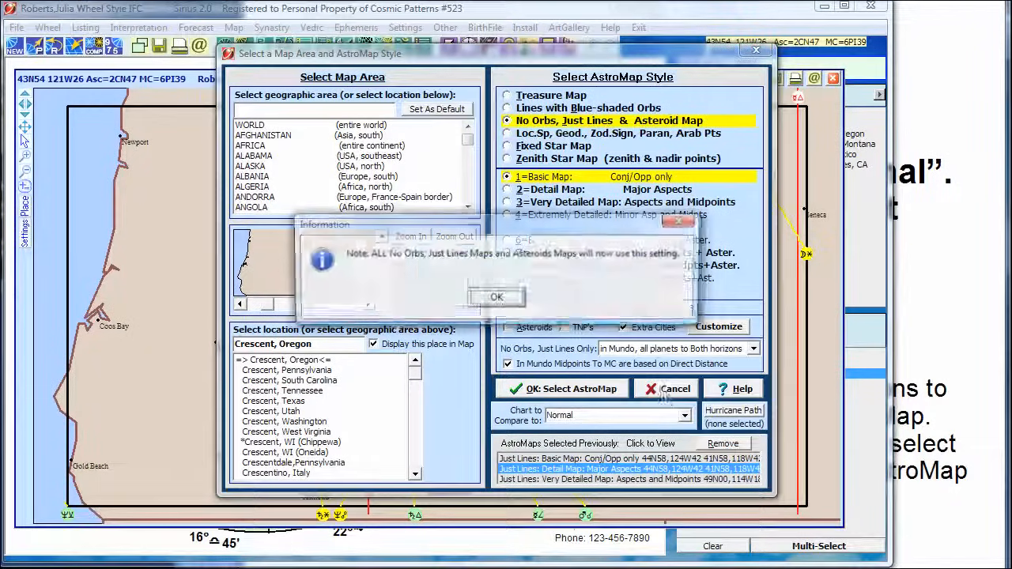
{"action": "left_click", "coordinate": [496, 298]}
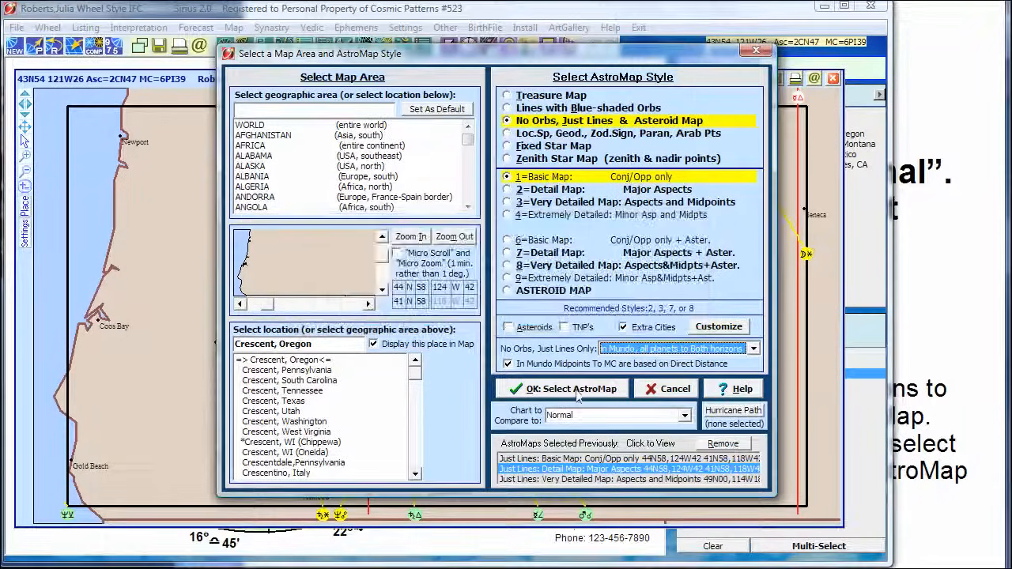
{"action": "left_click", "coordinate": [571, 388]}
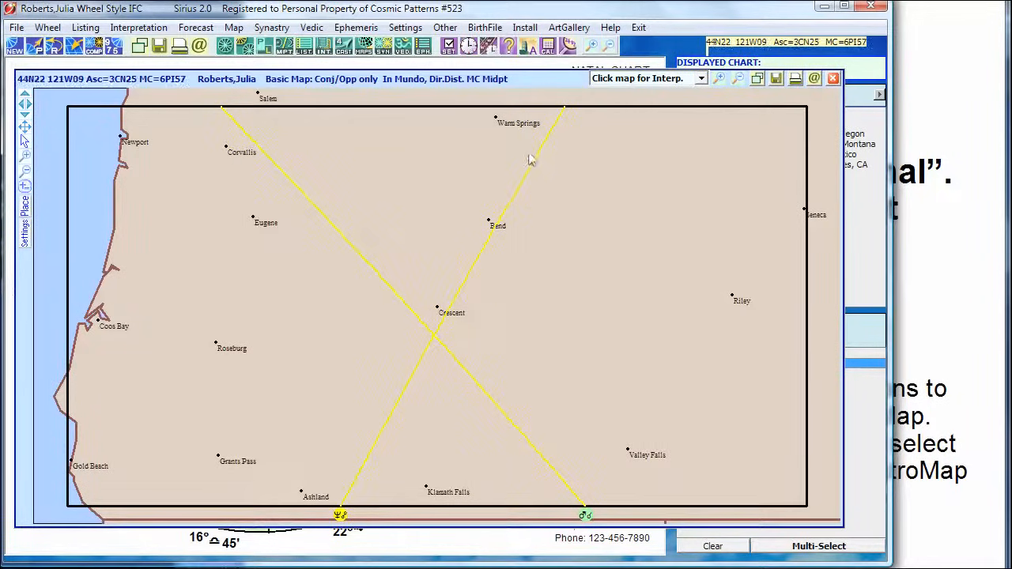
Redisplay the Crescent Basic Map with the line setting in Mundo (normal or typical in mundo).
{"action": "right_click", "coordinate": [624, 208]}
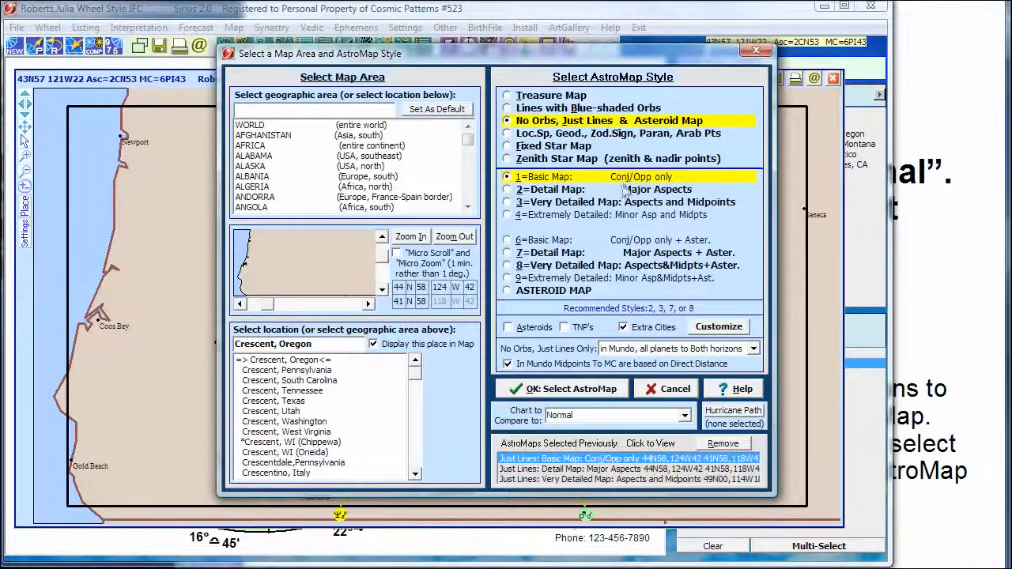
{"action": "left_click", "coordinate": [580, 189]}
{"action": "left_click", "coordinate": [581, 178]}
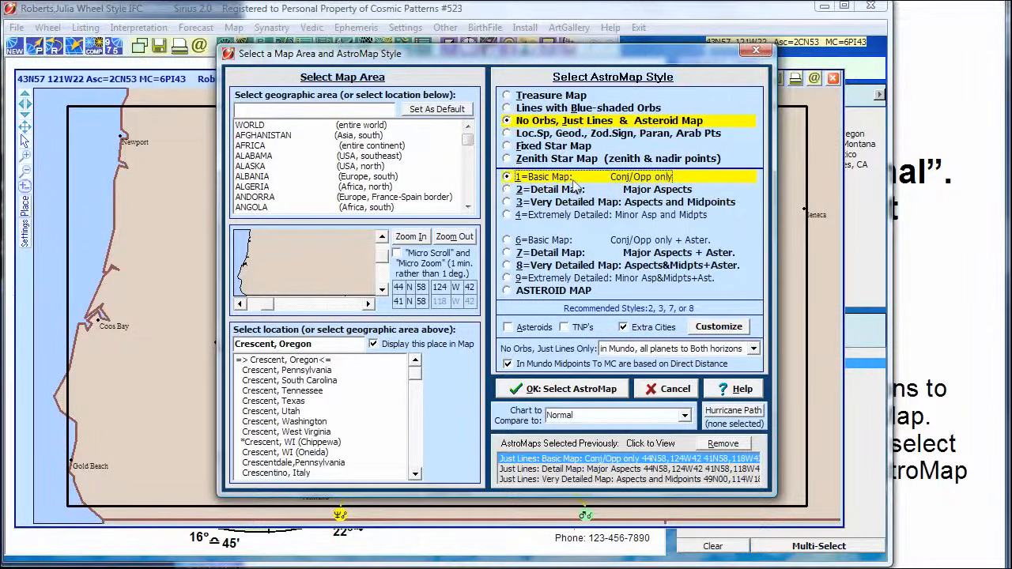
{"action": "left_click", "coordinate": [675, 350]}
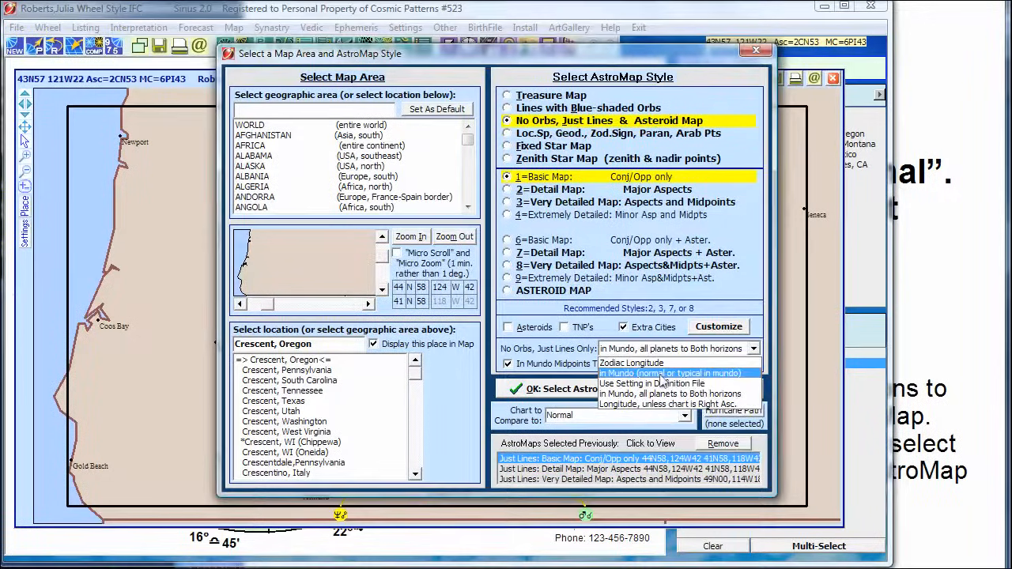
{"action": "left_click", "coordinate": [664, 374]}
{"action": "key", "text": "Return"}
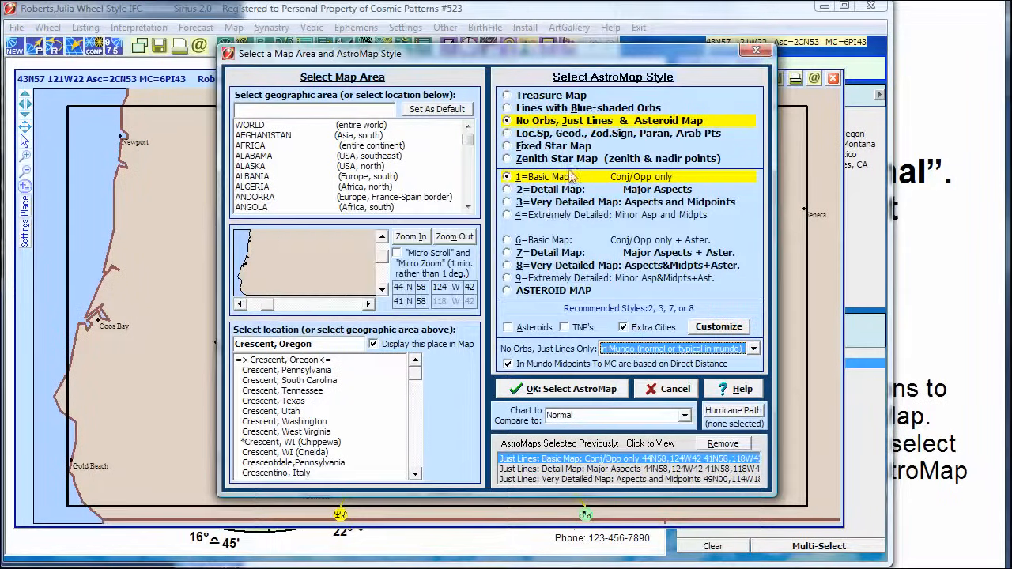
{"action": "left_click", "coordinate": [556, 391]}
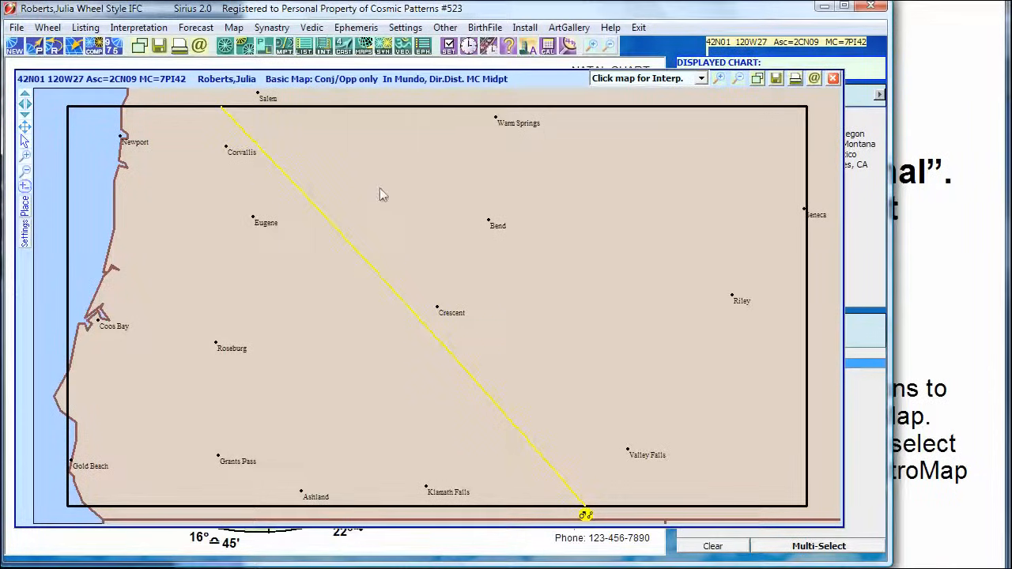
{"action": "left_click", "coordinate": [671, 199]}
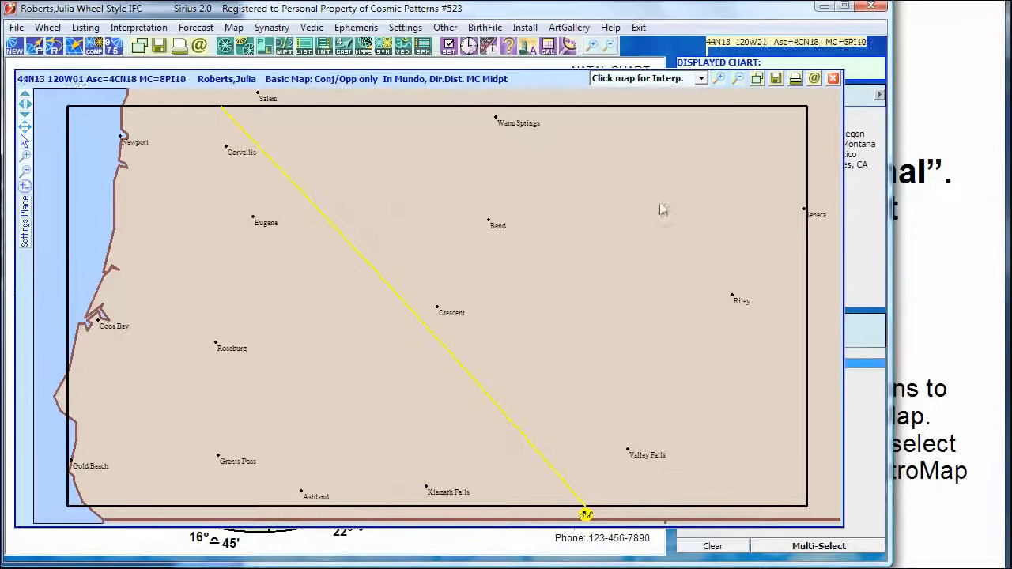